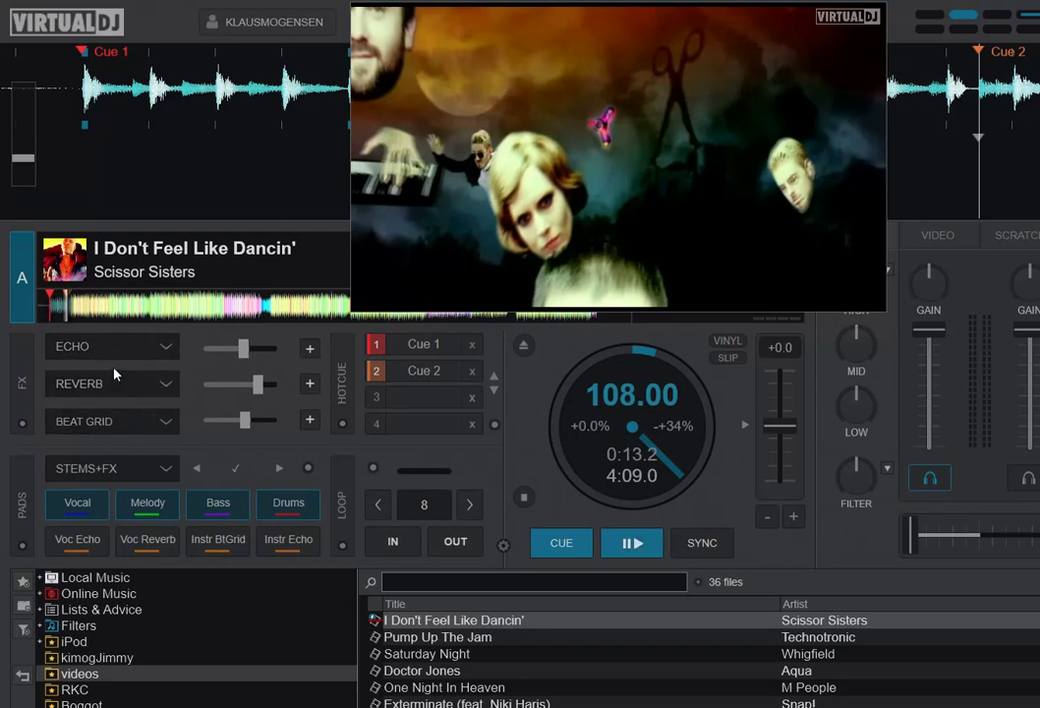
- Preview the stems pad page and cycle the Stems FX pad's target back to default, then return to stems+fx
click(166, 469)
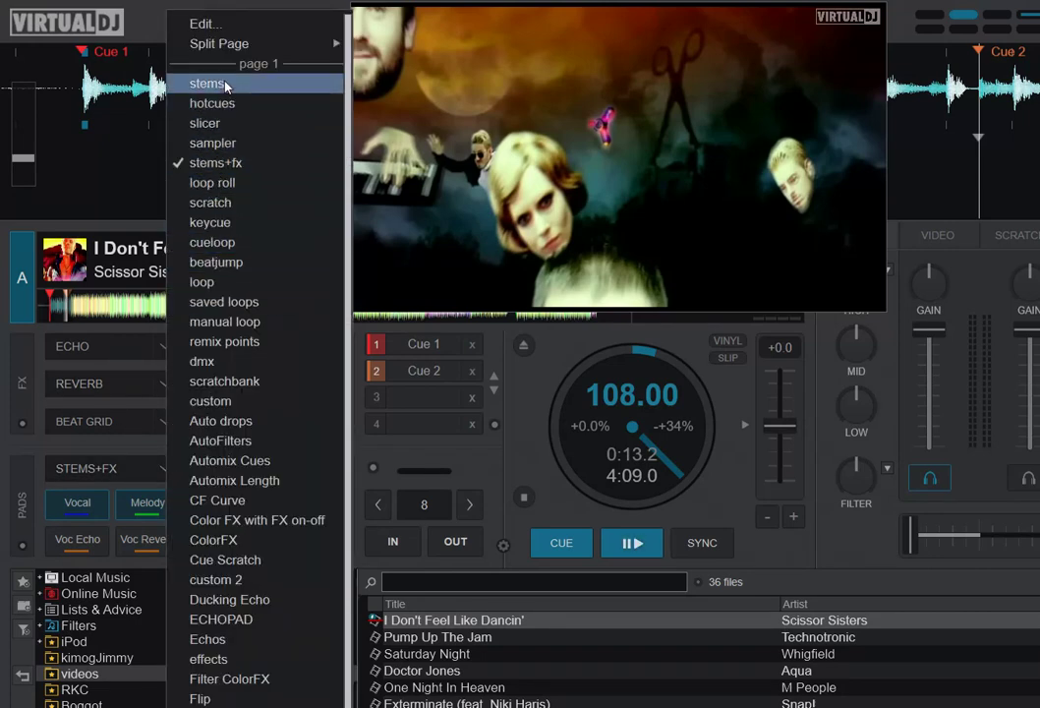
click(196, 83)
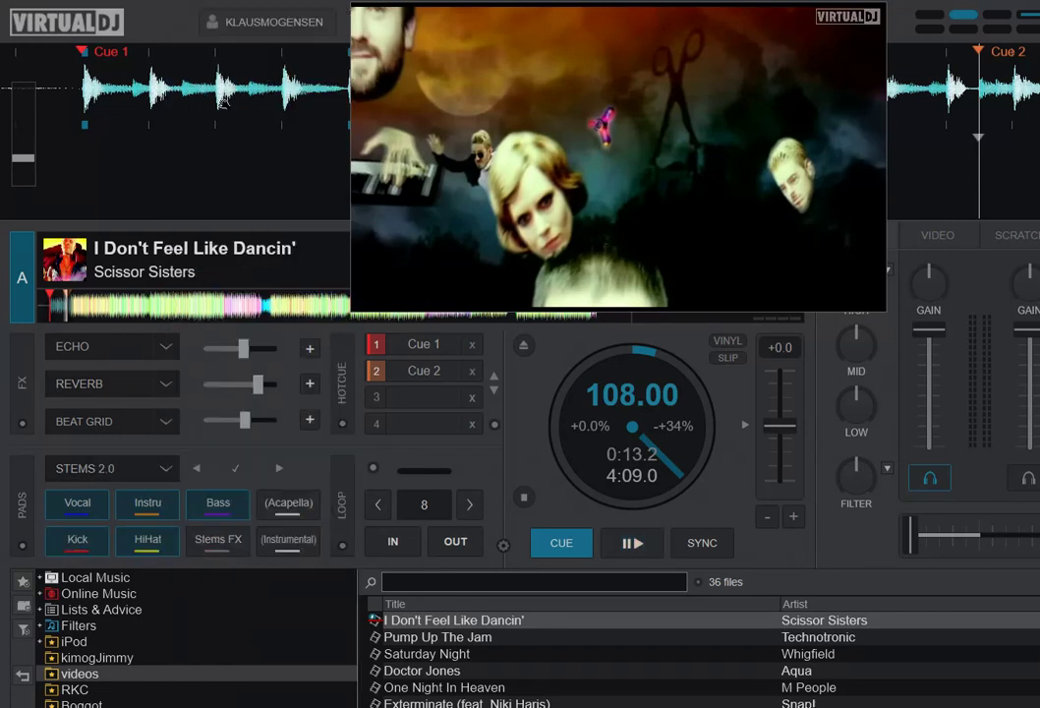
click(232, 548)
click(236, 549)
click(237, 550)
click(236, 551)
click(166, 468)
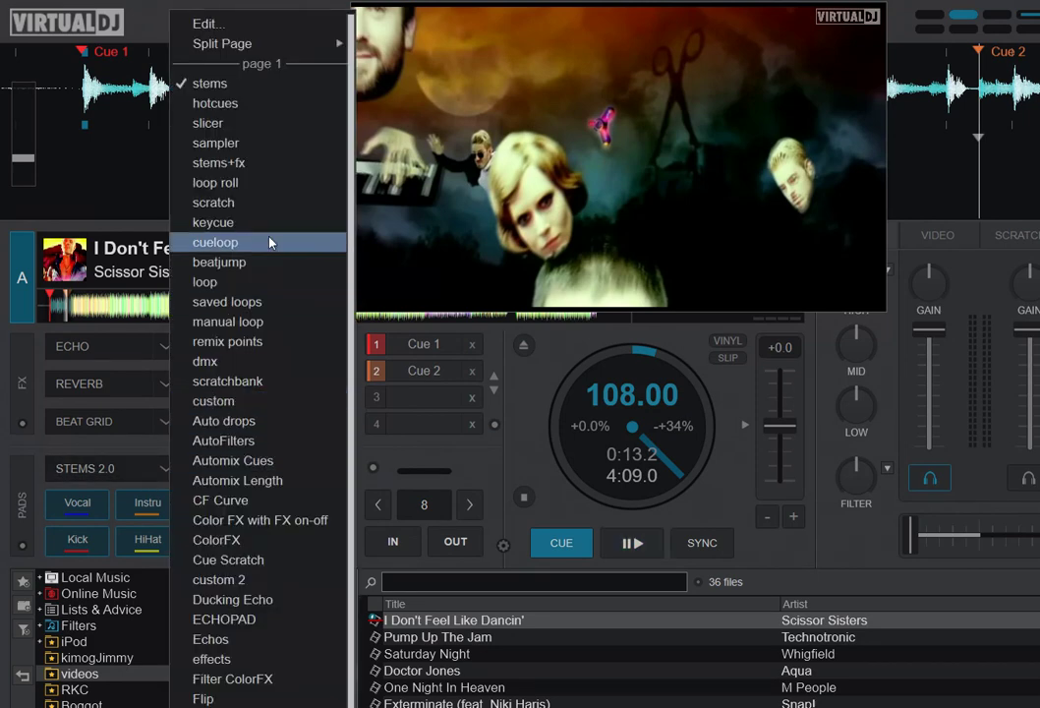
click(233, 162)
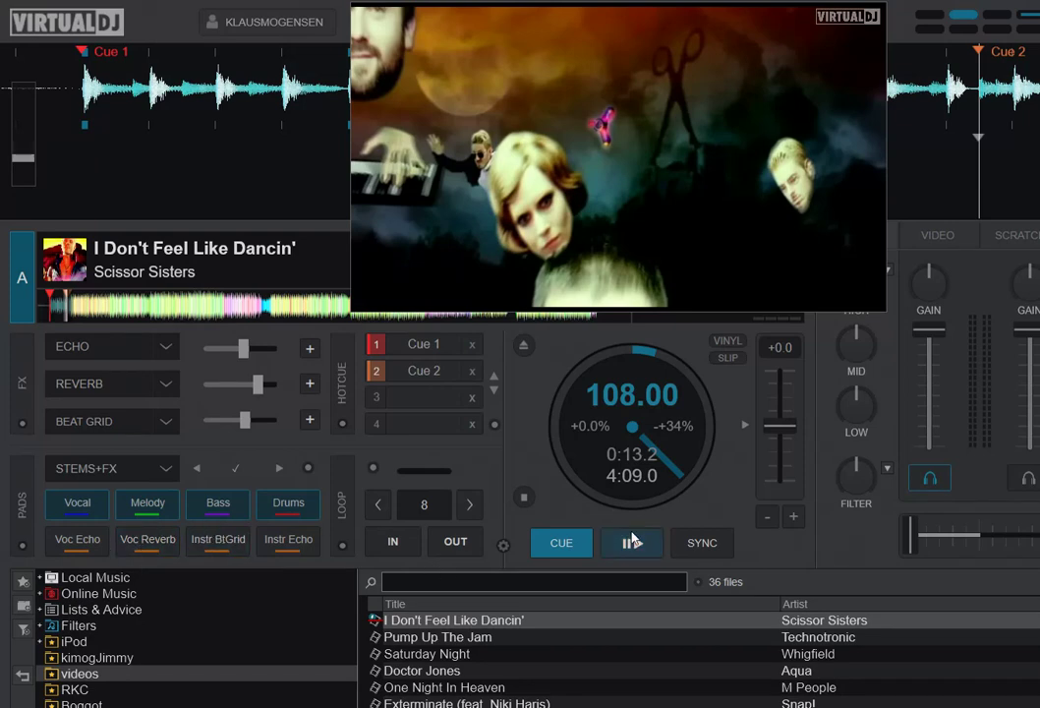
- Play the track with the Voc Reverb pad on the vocals, then return to the 0:13.2 cue point
click(633, 540)
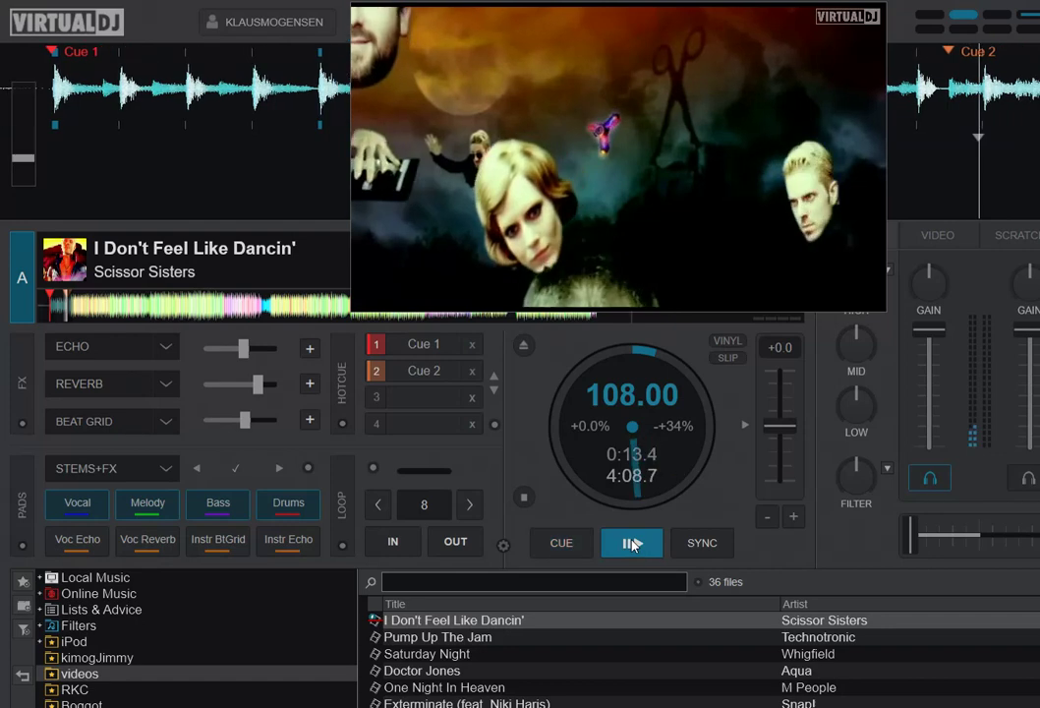
click(169, 542)
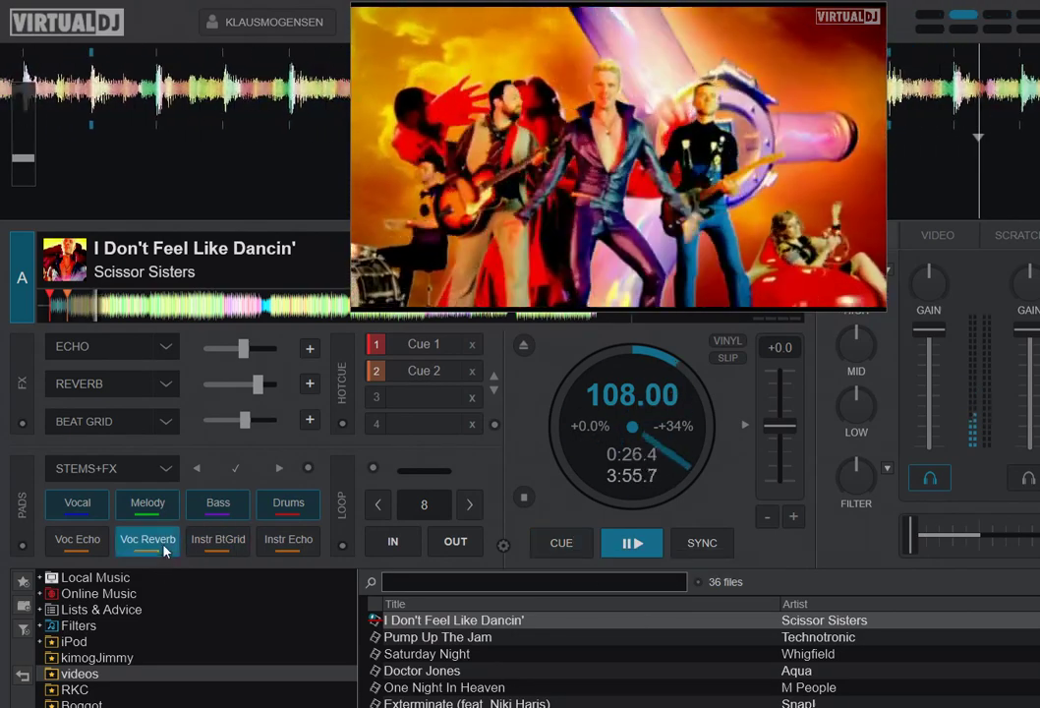
click(566, 550)
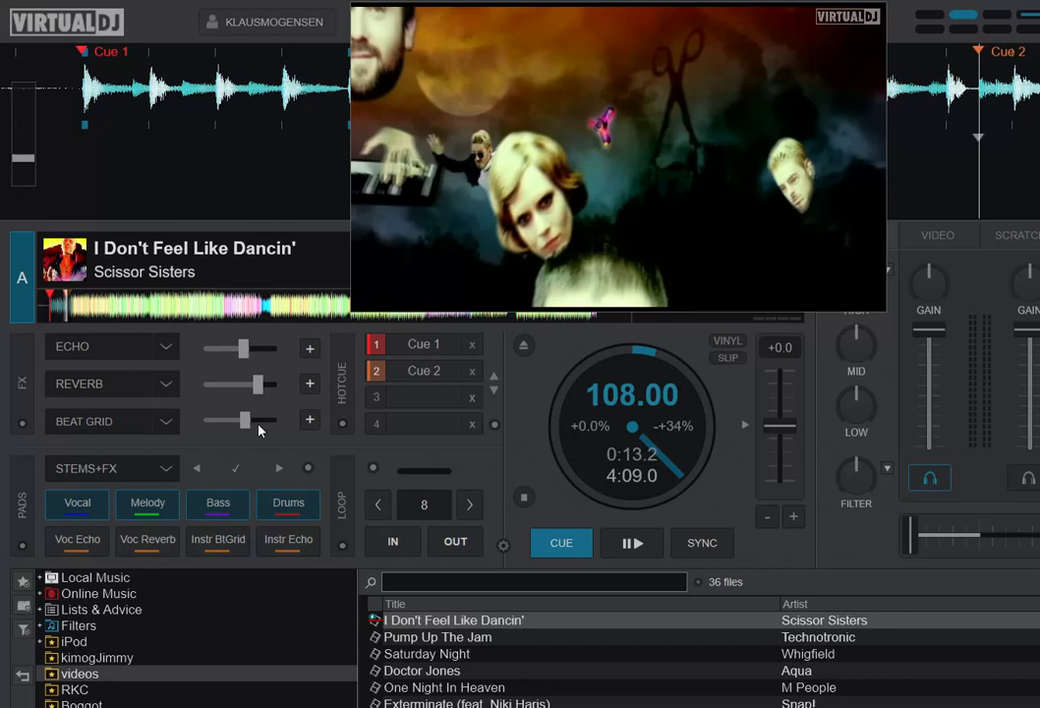
click(309, 469)
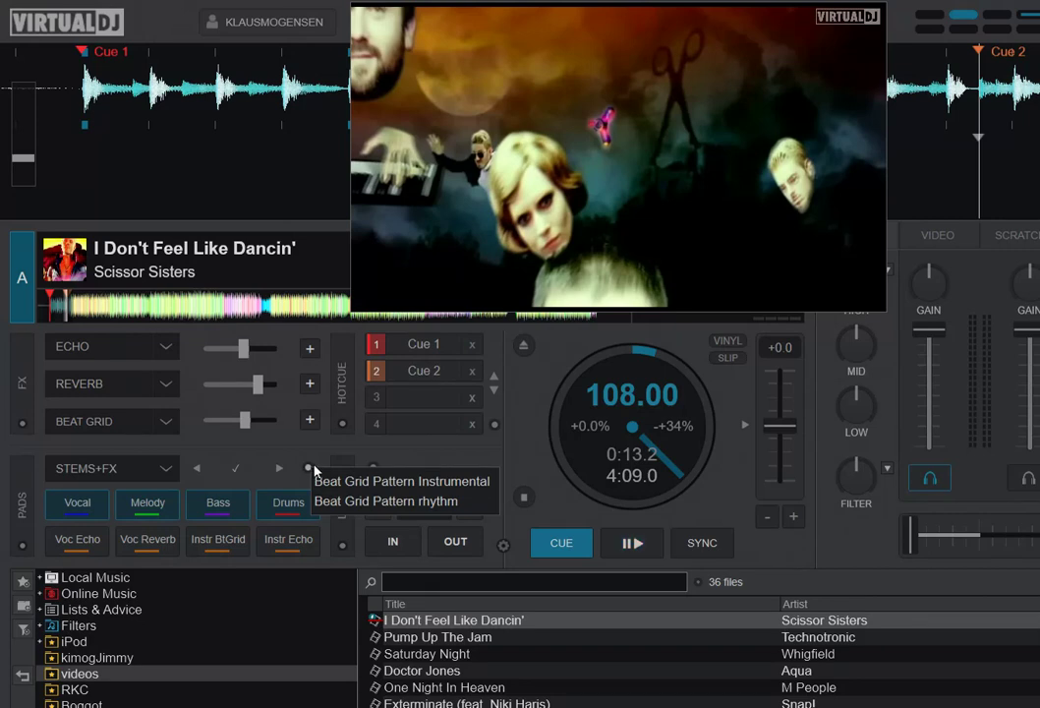
click(165, 468)
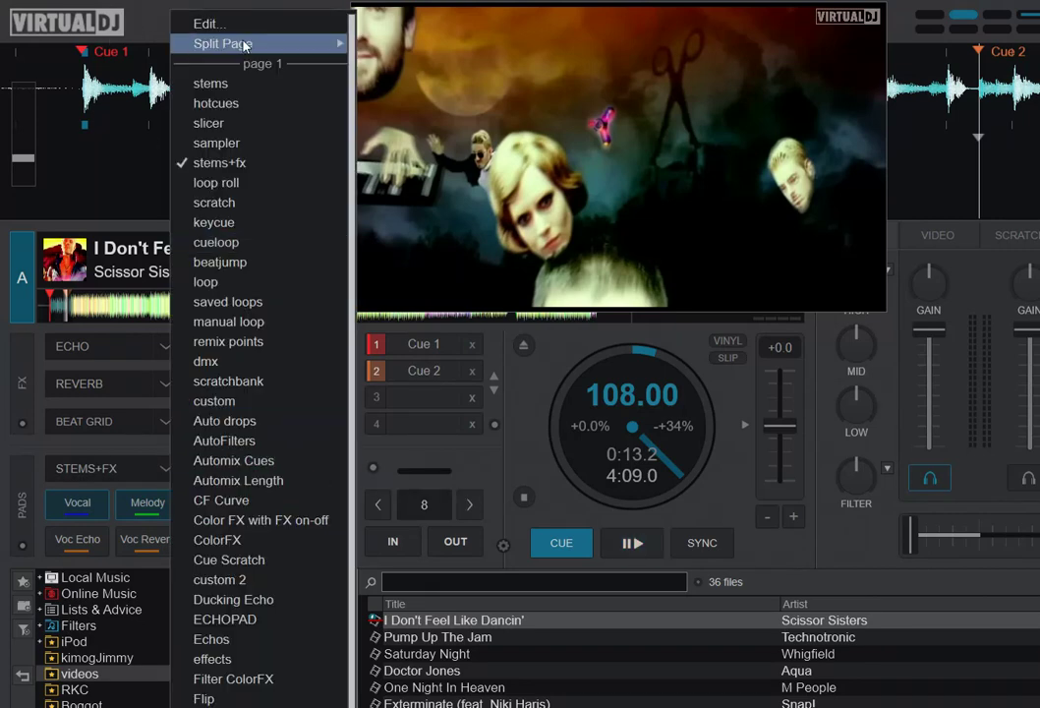
click(208, 23)
drag(924, 341, 433, 346)
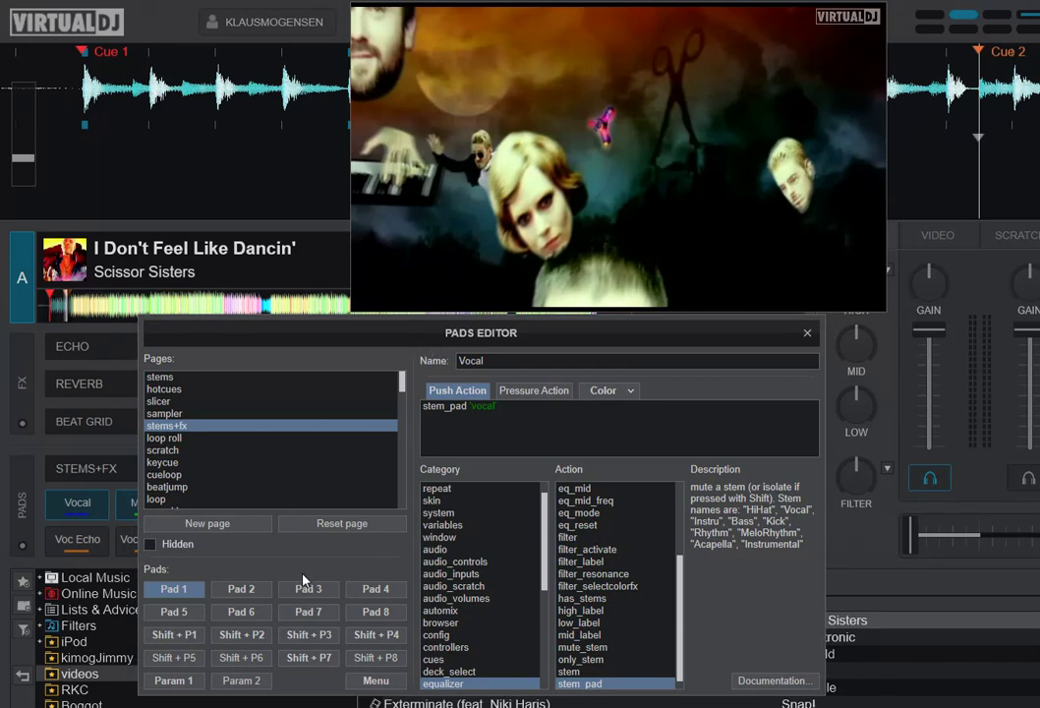
click(261, 613)
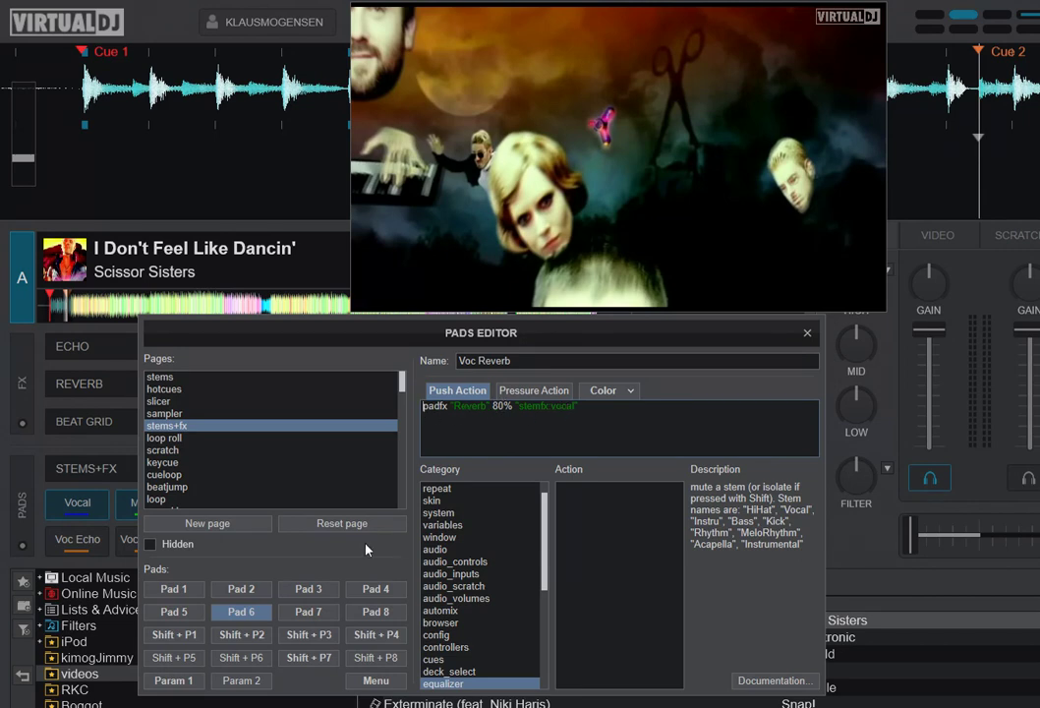
click(187, 613)
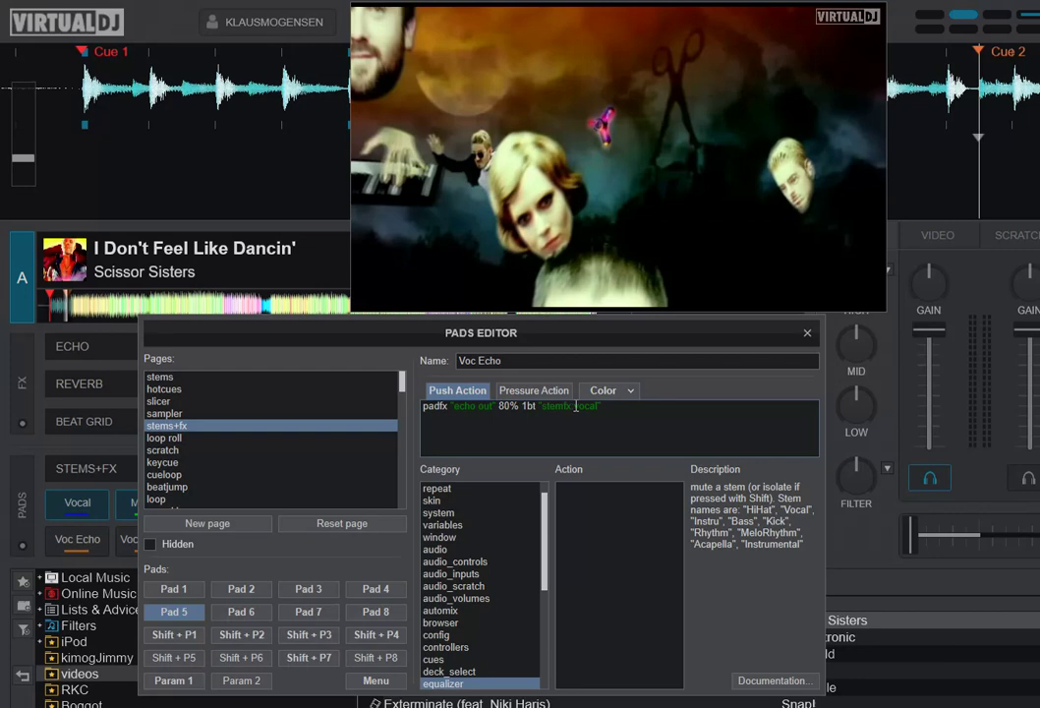
click(316, 617)
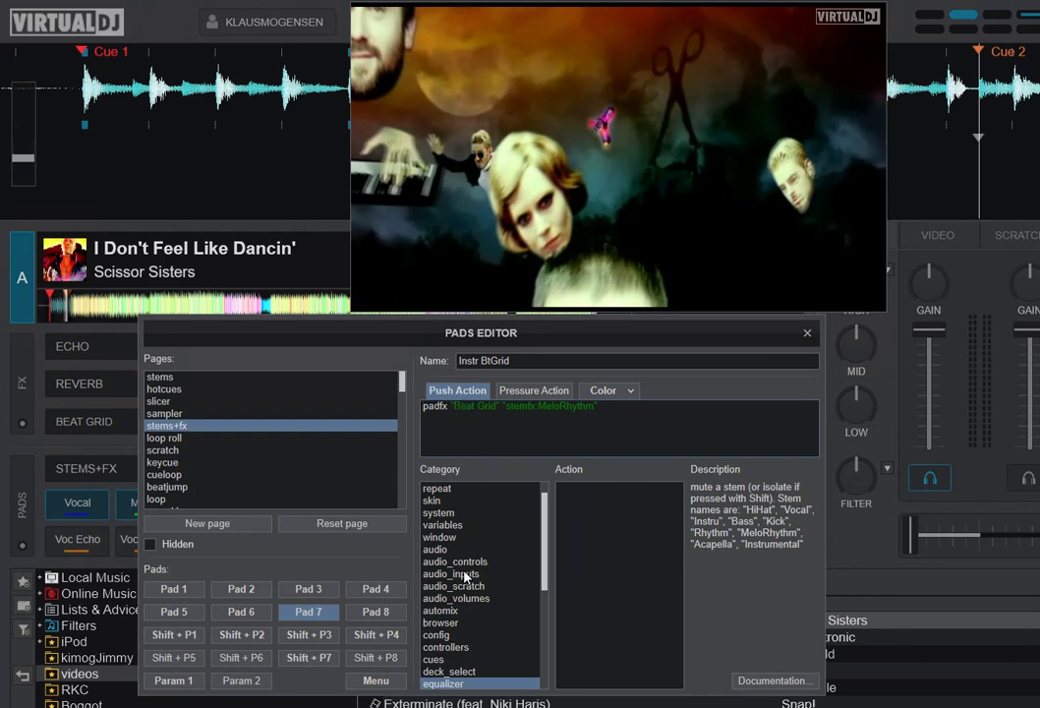
click(374, 680)
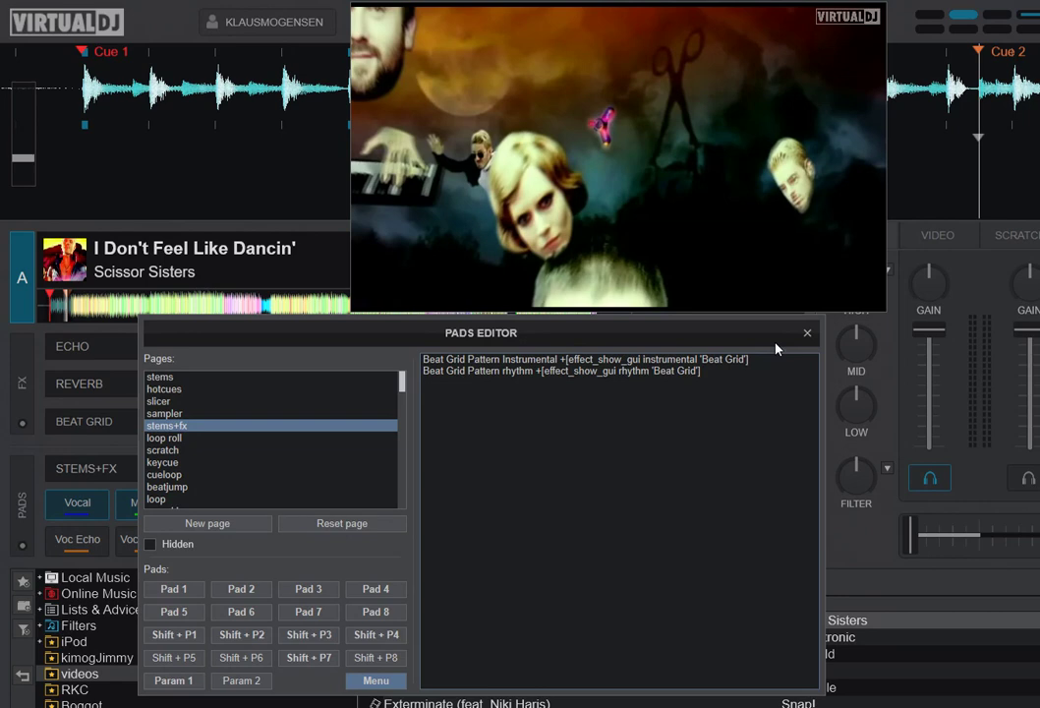
click(808, 333)
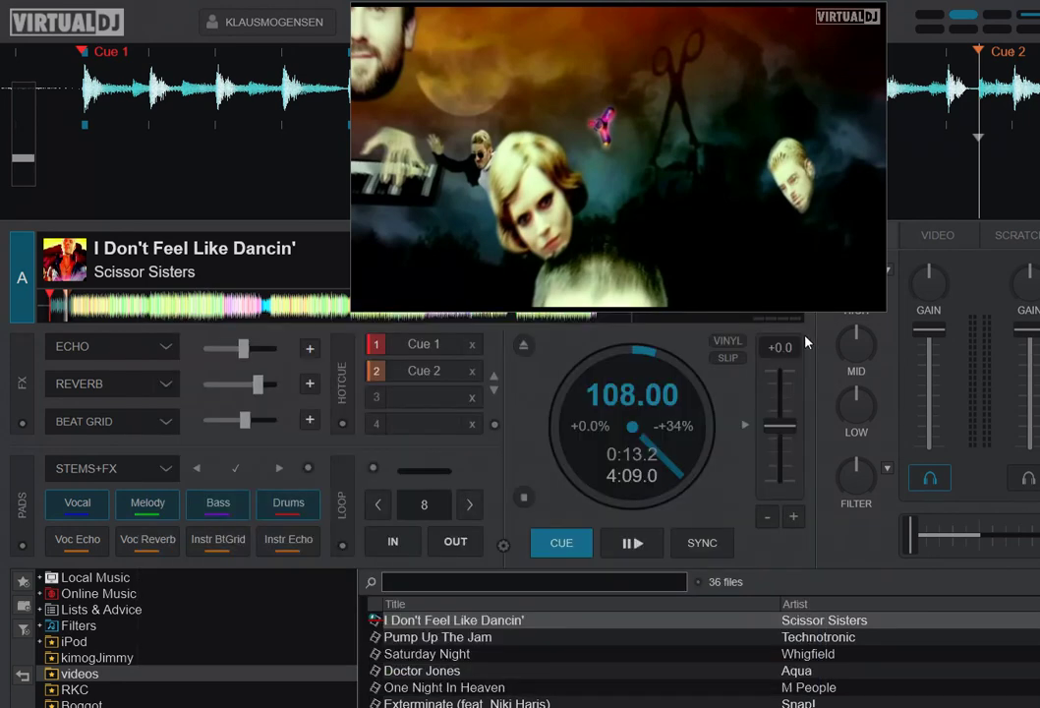
- Open the Beat Grid Pattern Instrumental panel and move it up over deck A
click(311, 471)
click(337, 486)
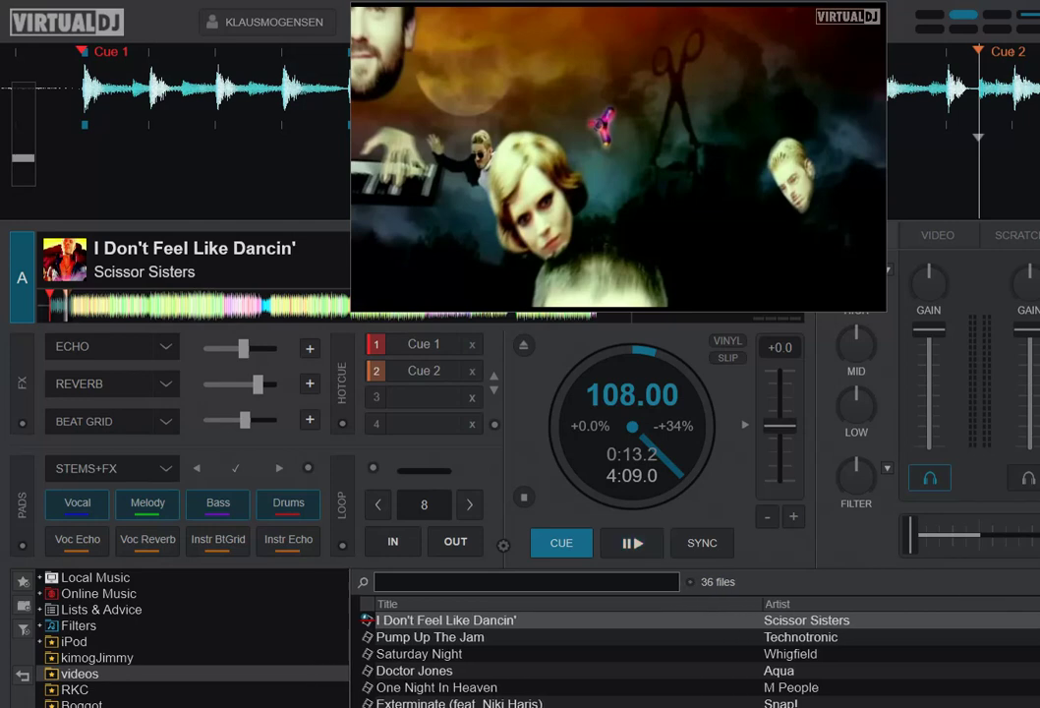
drag(447, 408, 403, 339)
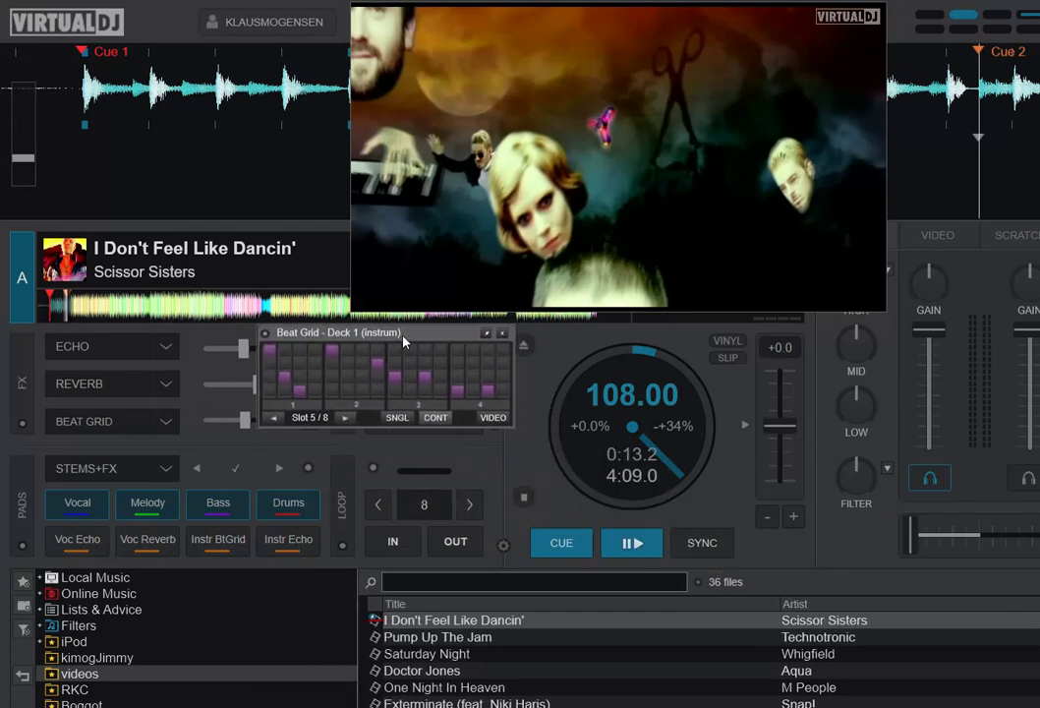
- Play the track, step the instrumental pattern back to slot 5 of 8, and return to the cue point
click(627, 544)
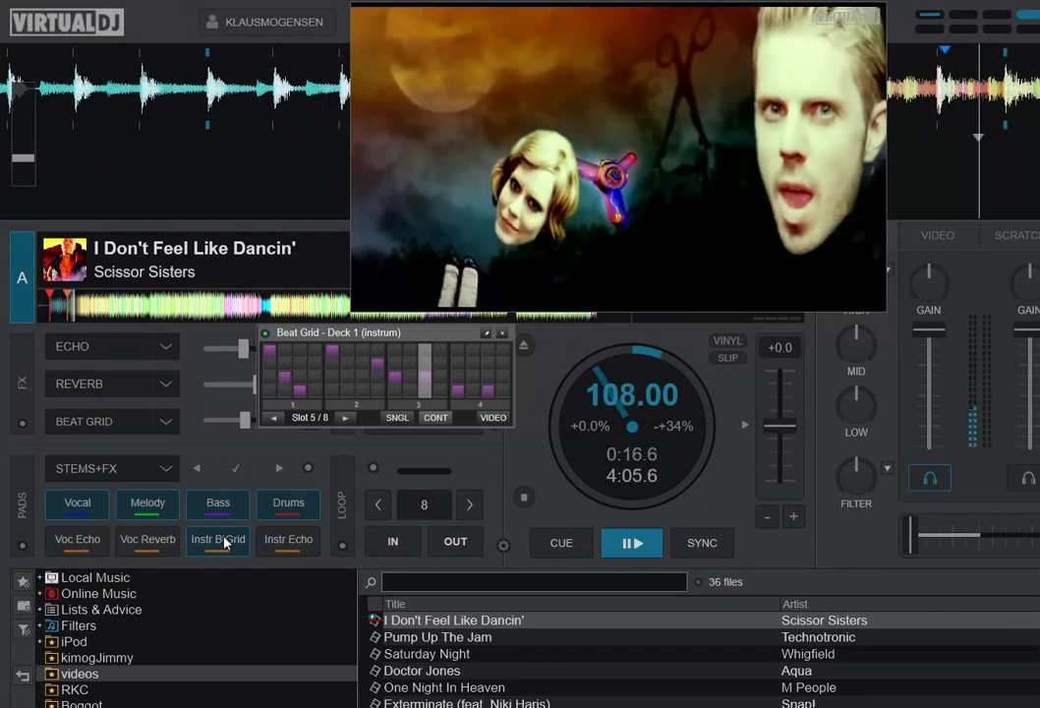
click(274, 416)
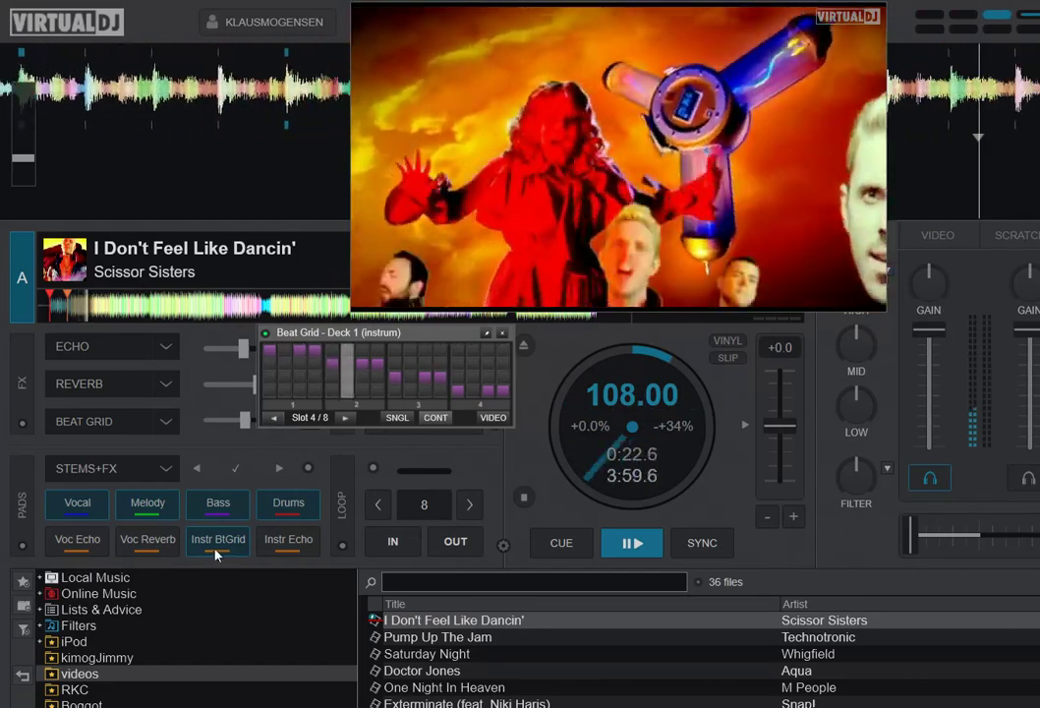
click(586, 551)
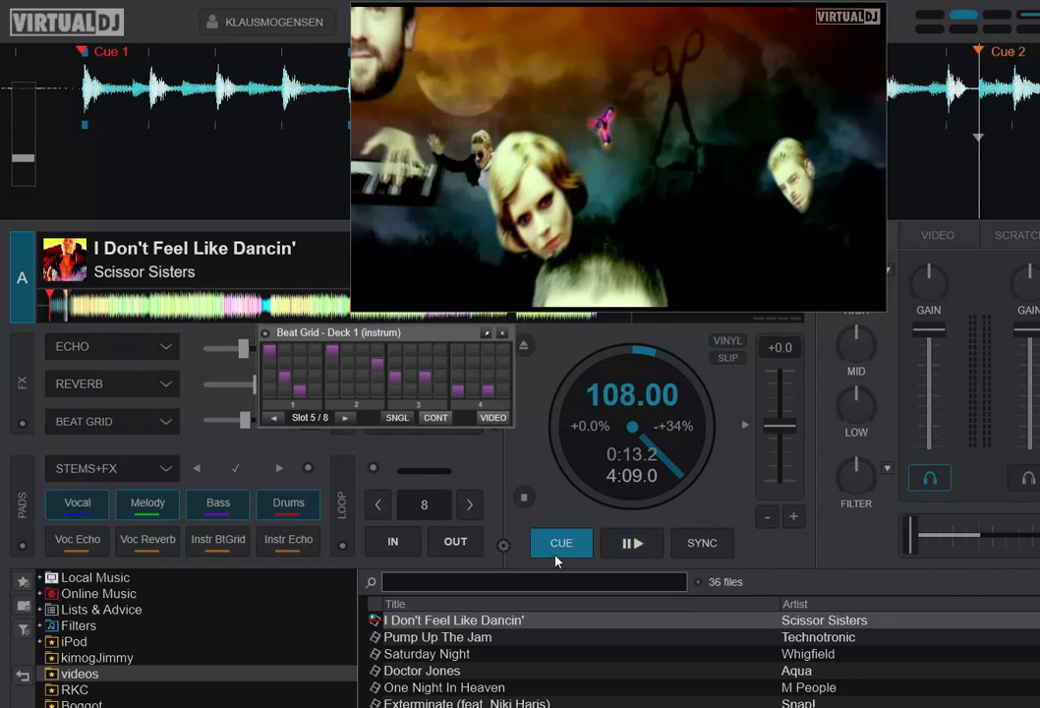
- Play from the cue, fire the Instr BtGrid pad, step to slot 6 of 8, then return to 0:13.2
click(647, 549)
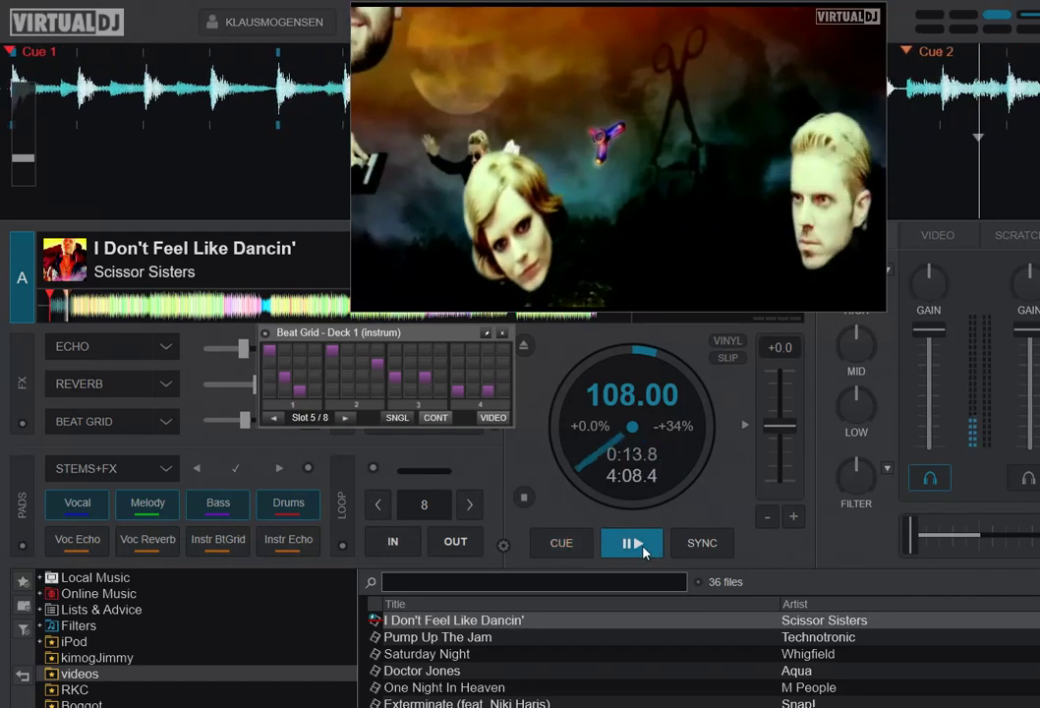
click(204, 547)
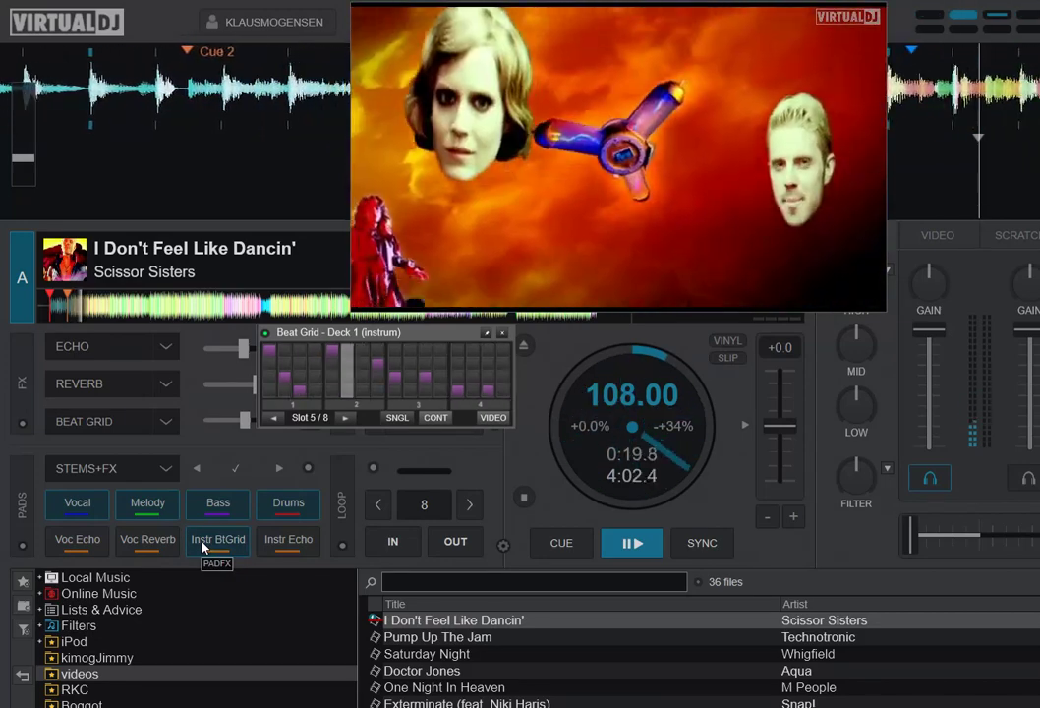
click(348, 418)
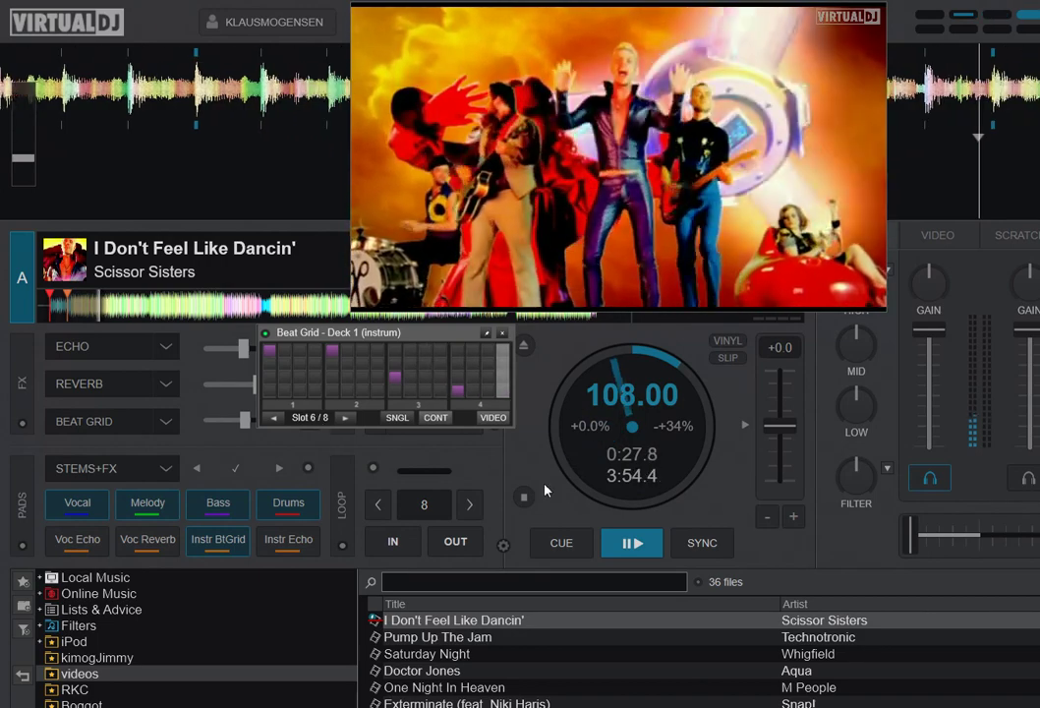
click(555, 544)
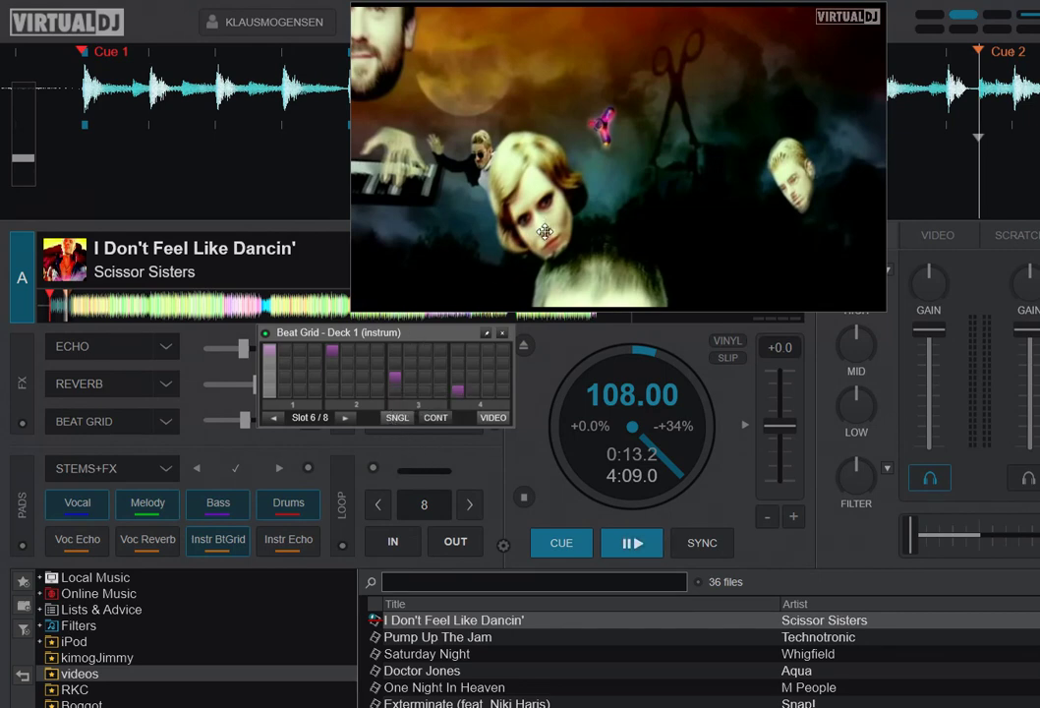
- Play the track and fire the Instr BtGrid pad several times, then jump back to the cue point
click(215, 540)
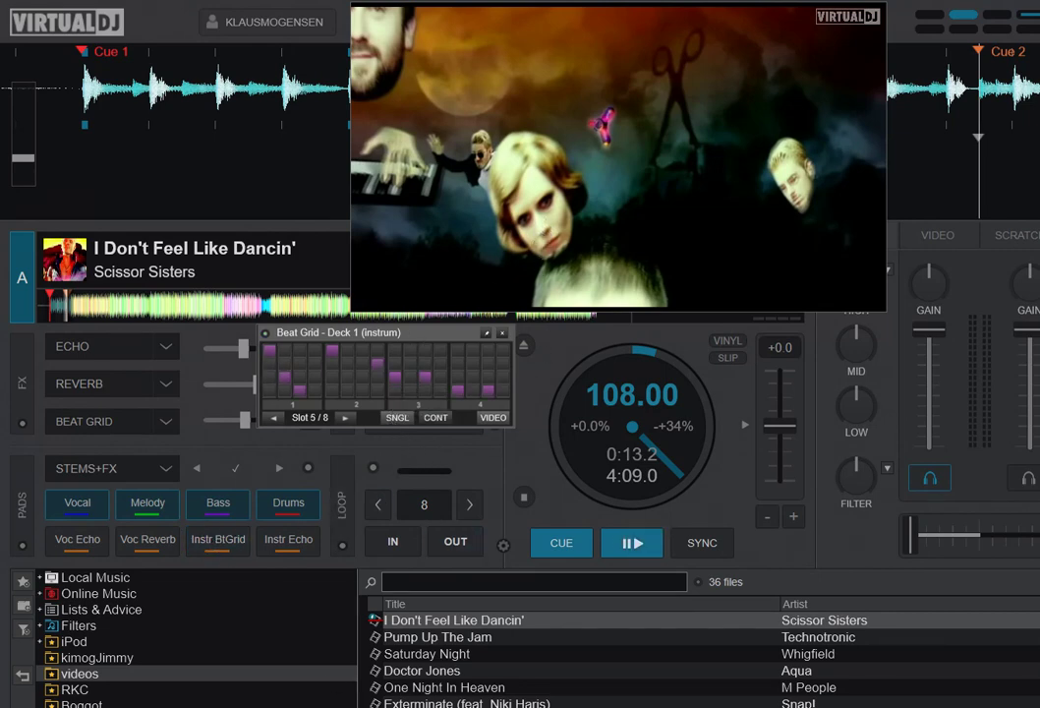
click(637, 547)
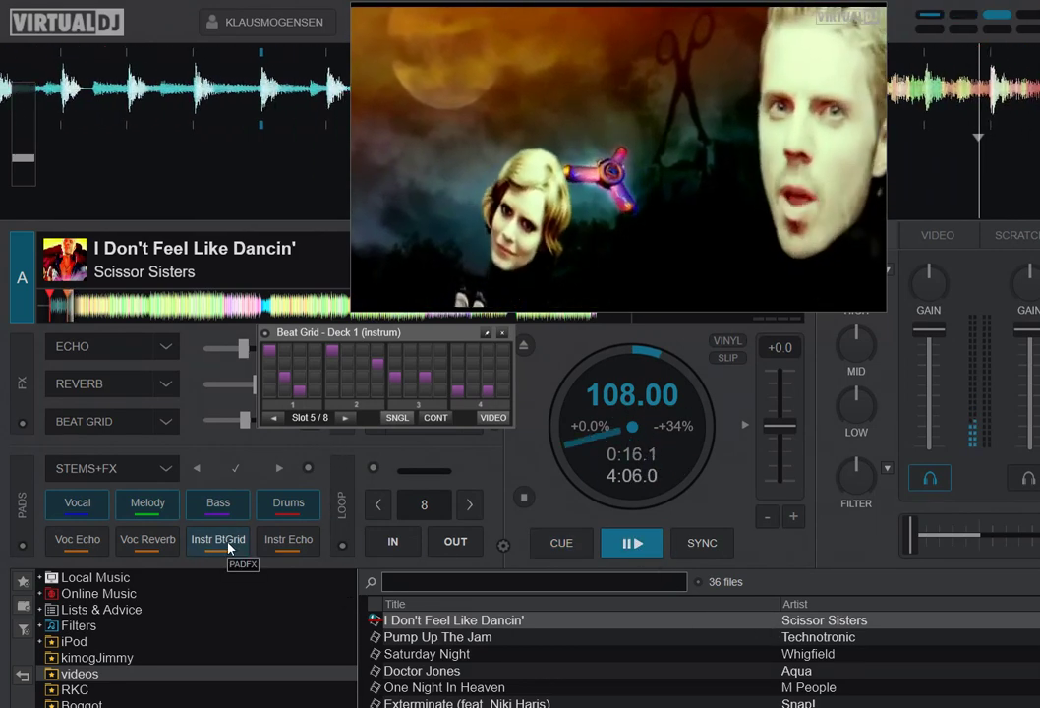
click(239, 544)
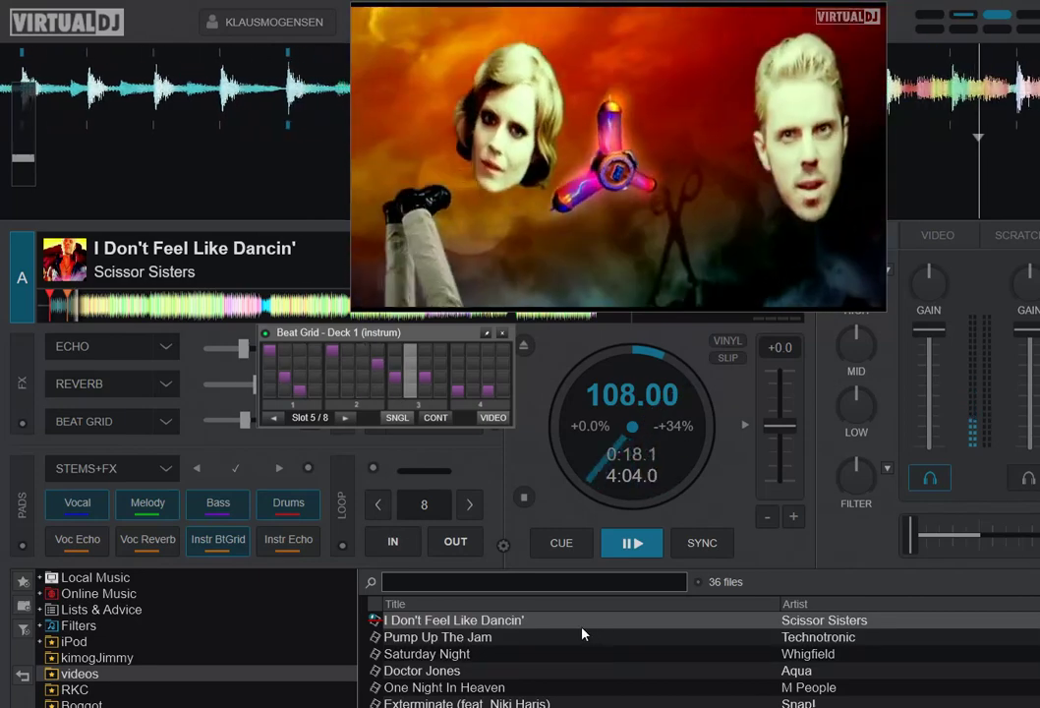
click(227, 544)
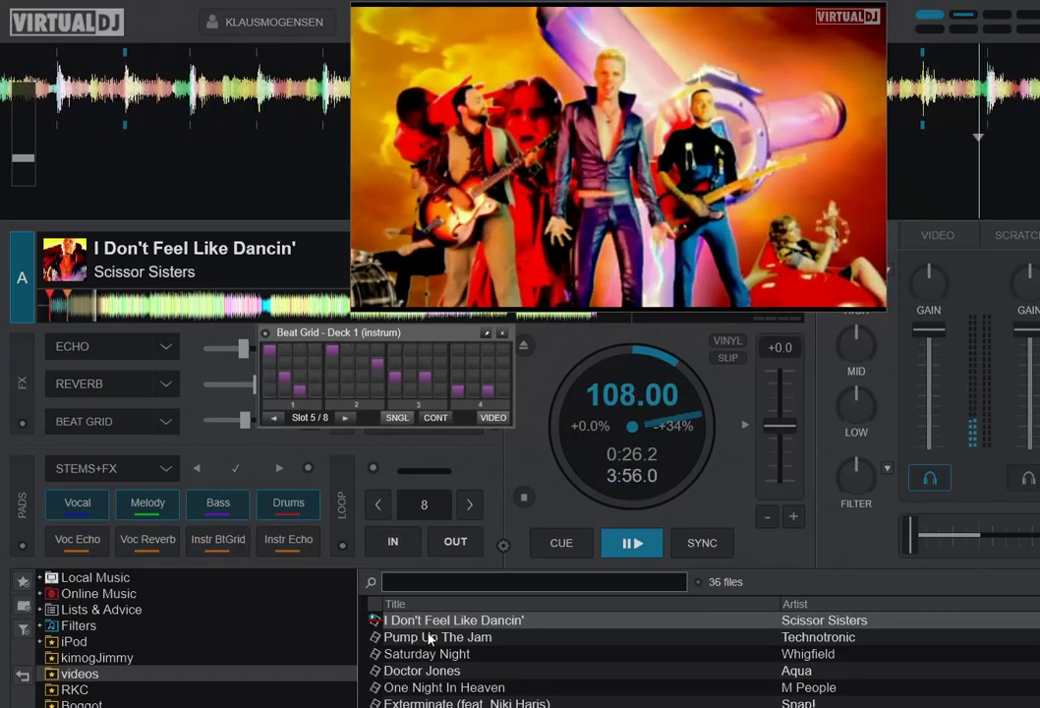
click(554, 554)
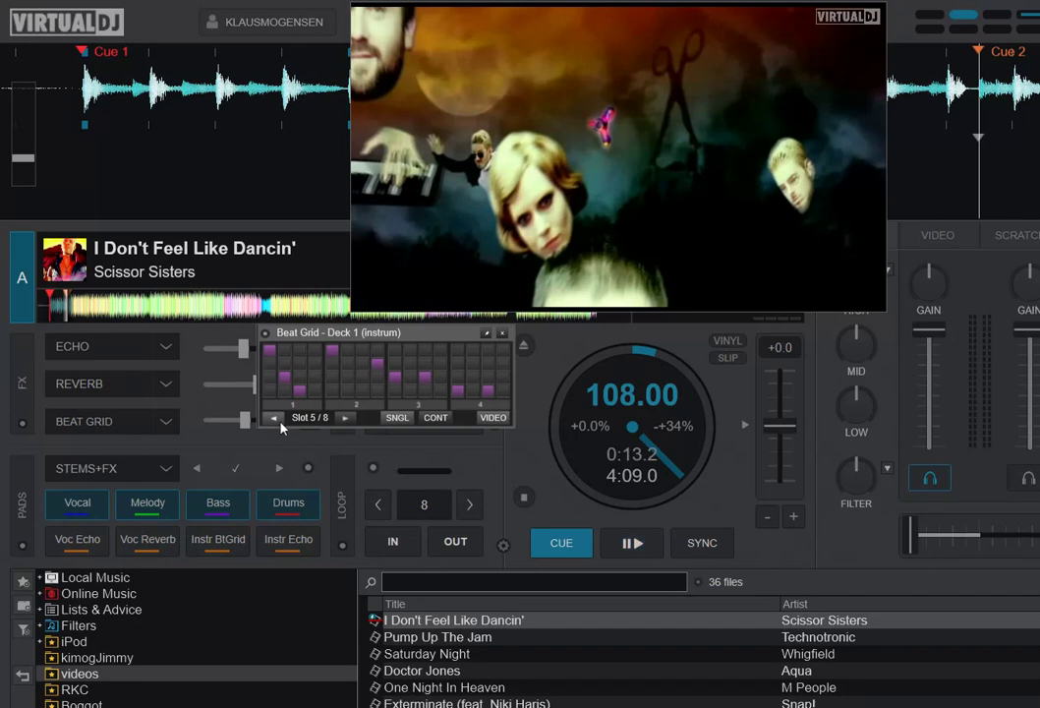
- Step the instrumental pattern back to slot 3 of 8, play and fire Instr BtGrid, then return to 0:13.2
click(275, 418)
click(274, 418)
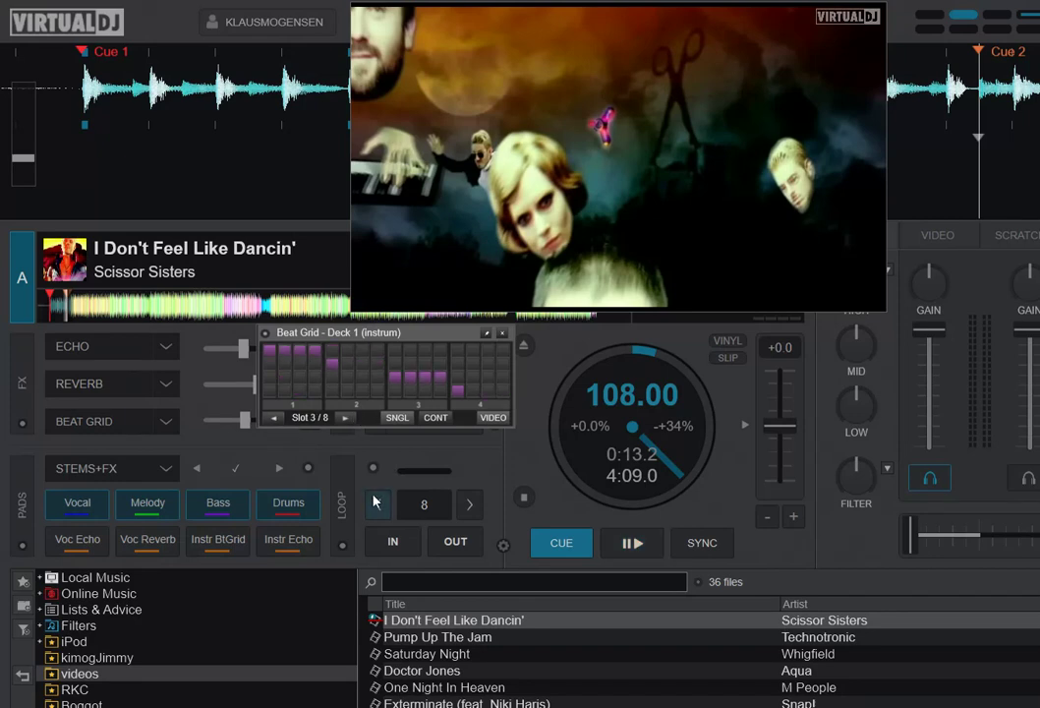
click(635, 545)
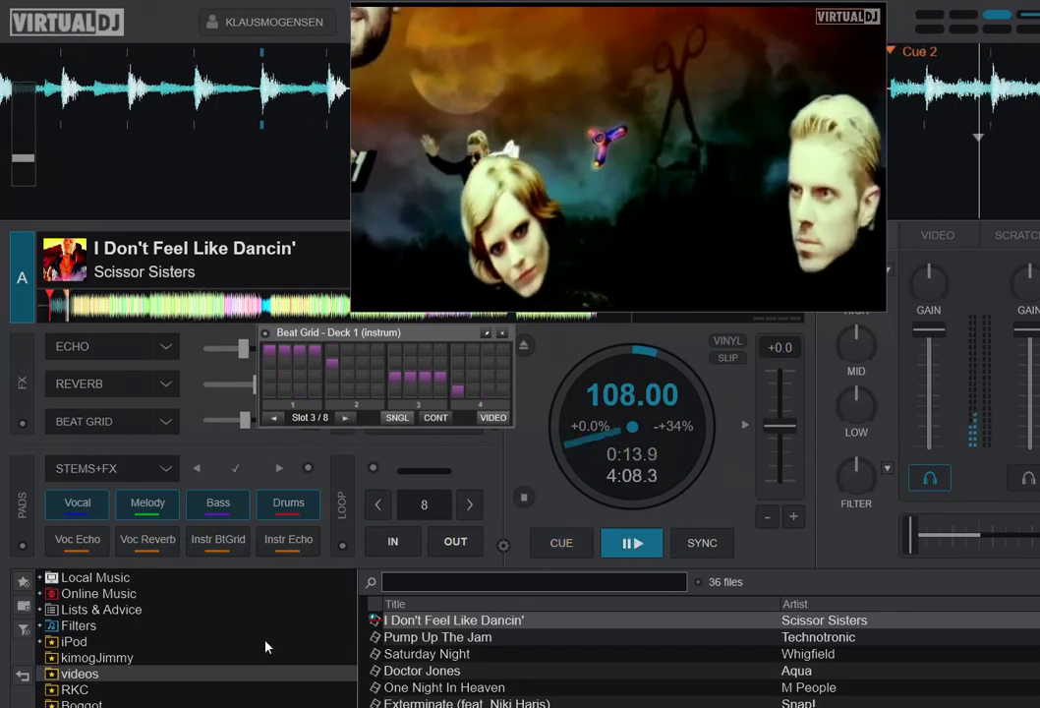
click(231, 543)
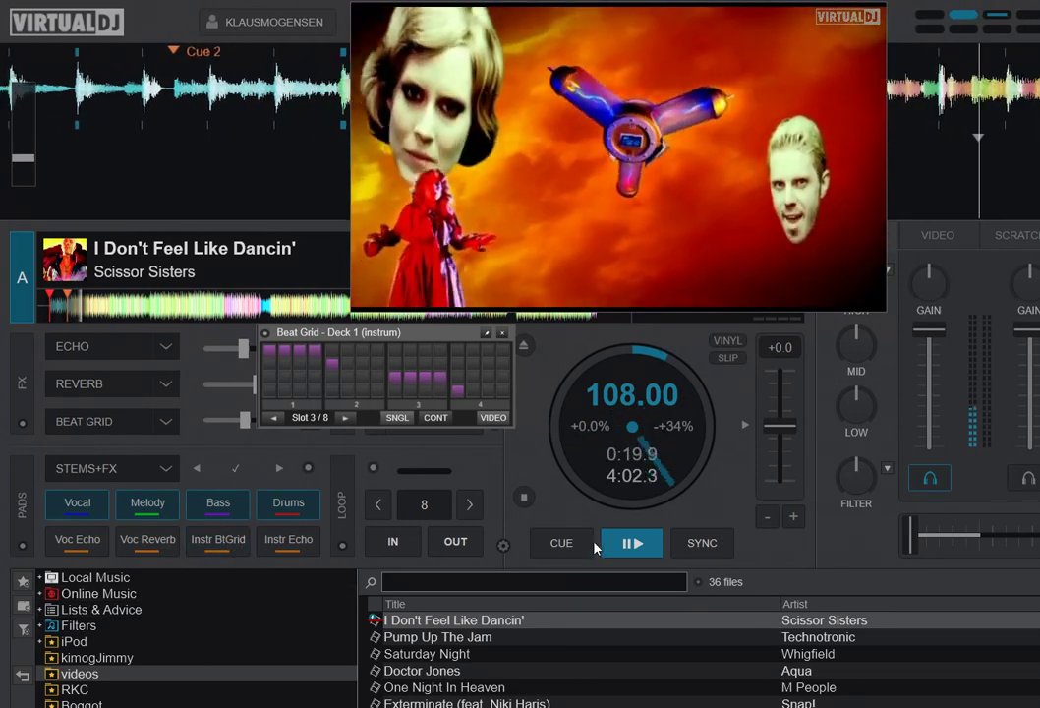
click(561, 544)
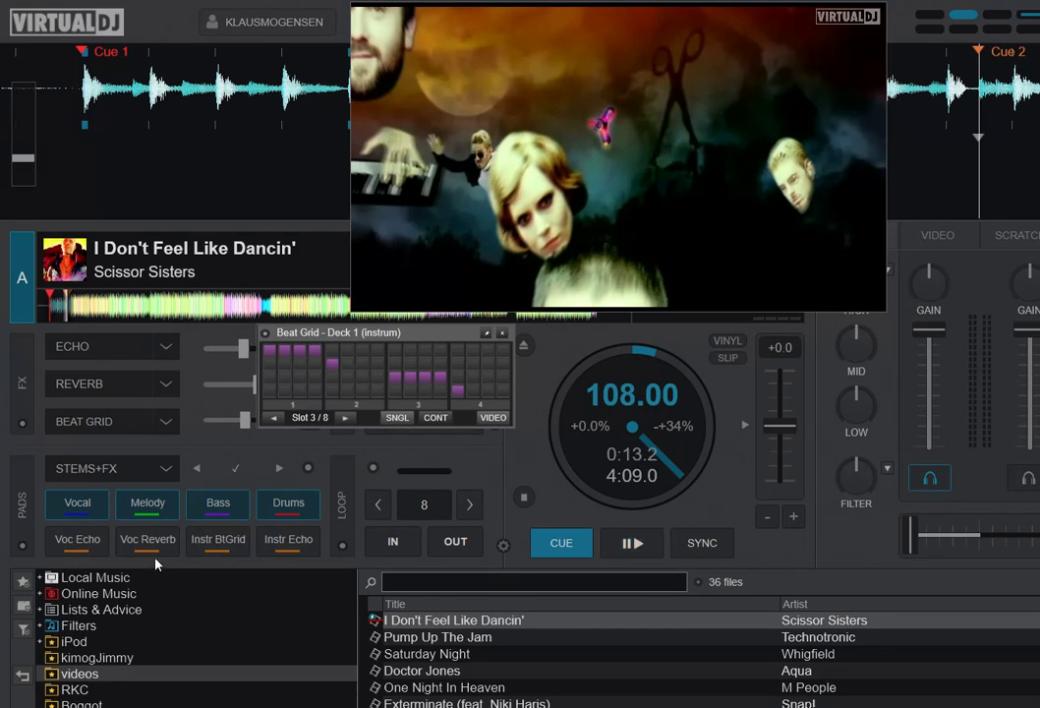
- Open the Pads Editor for the page and move the instrumental Beat Grid pop-up to the top left
click(309, 468)
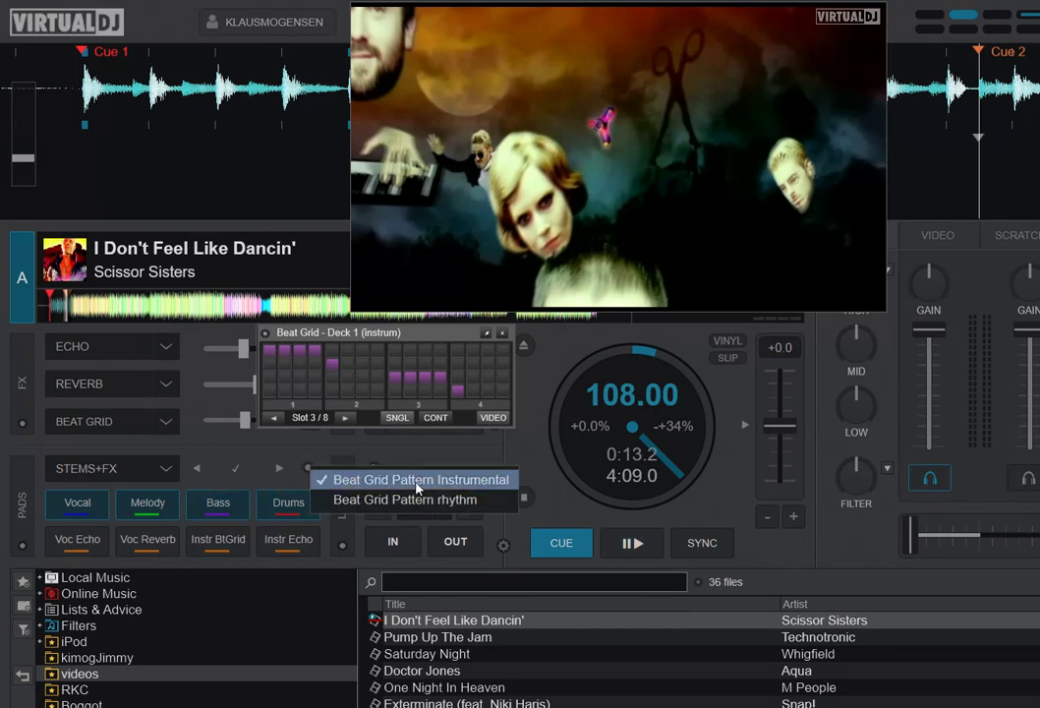
click(192, 468)
click(233, 28)
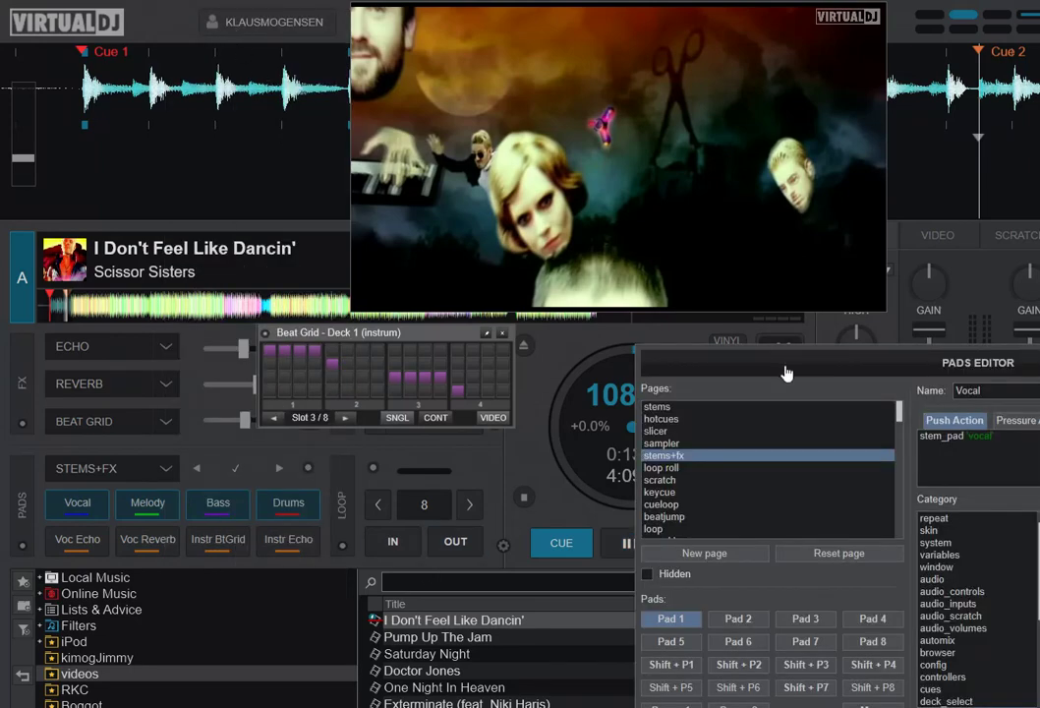
drag(785, 372, 283, 366)
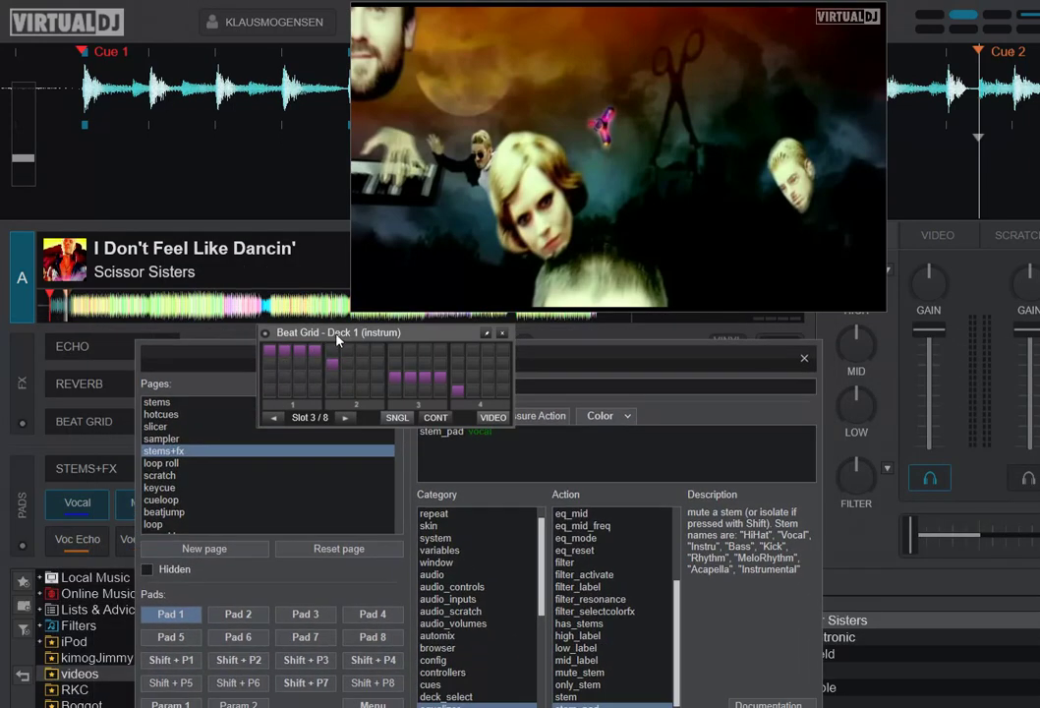
drag(336, 339, 150, 74)
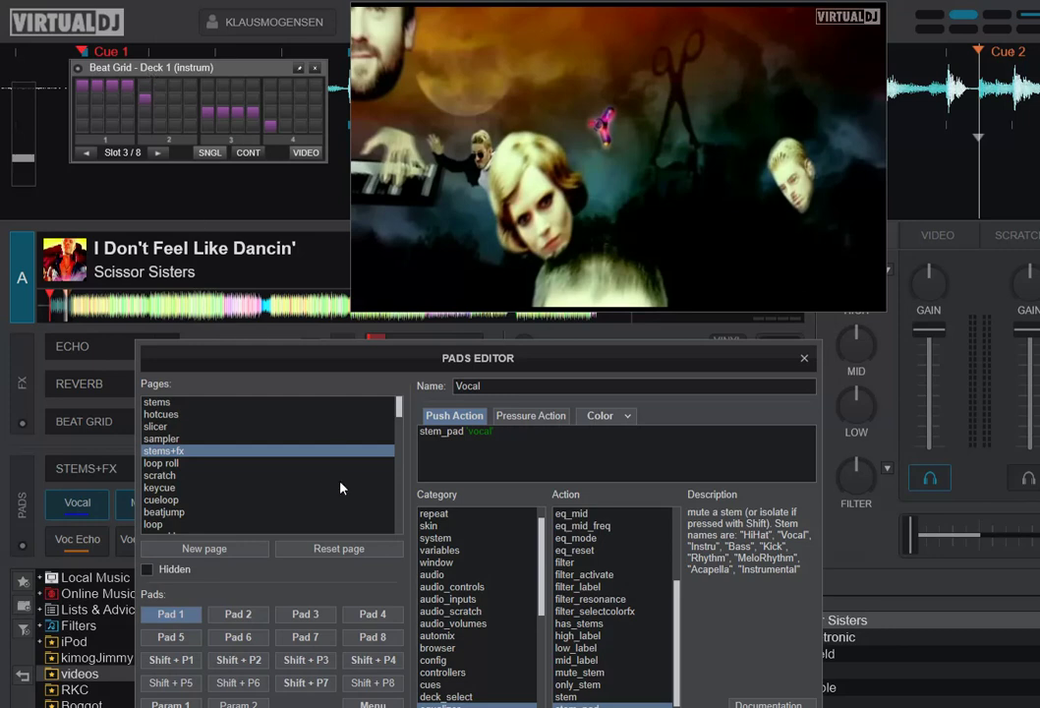
- Inspect the Pad 7, Shift+P7 and Menu beat grid entries in the Pads Editor, then close it
click(306, 639)
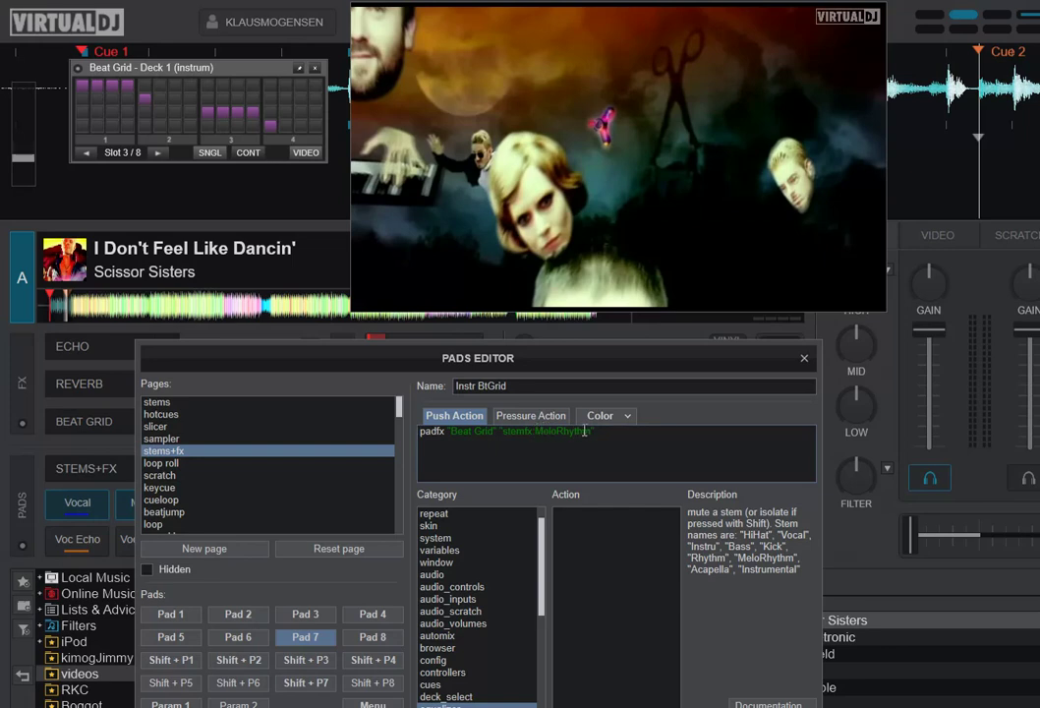
click(309, 685)
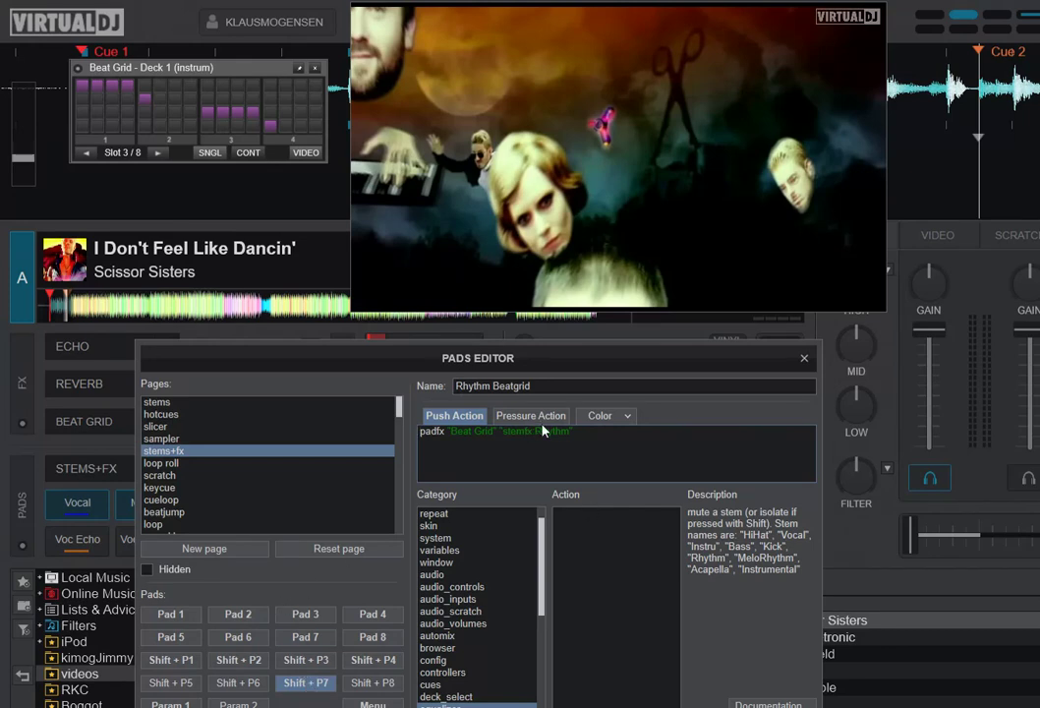
drag(551, 366, 553, 333)
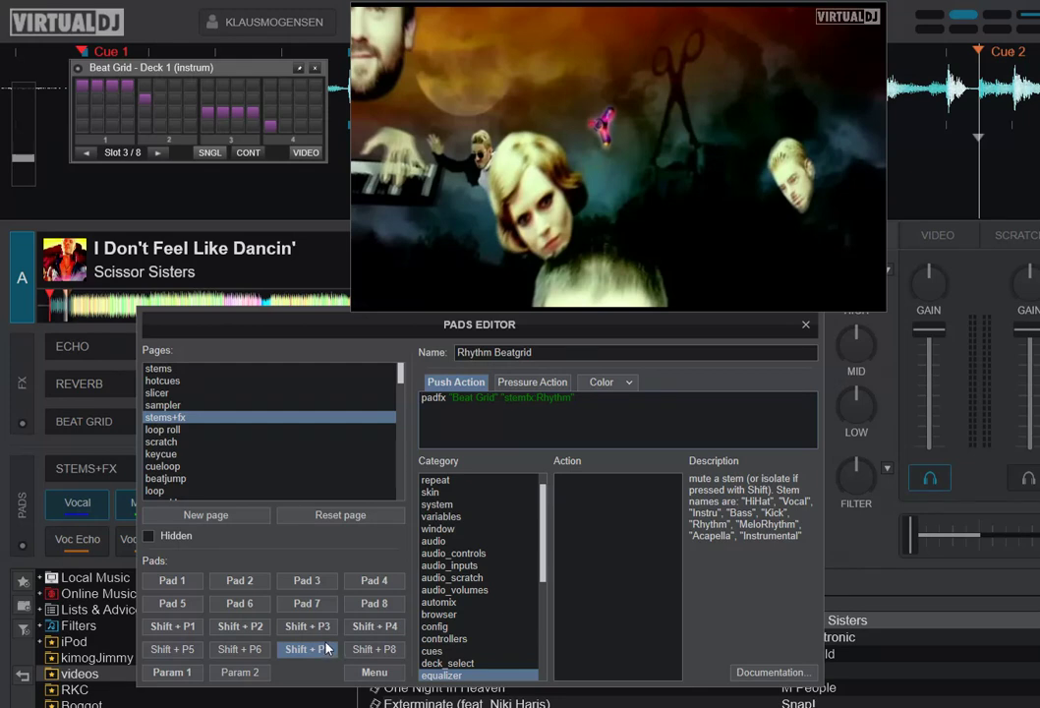
click(372, 675)
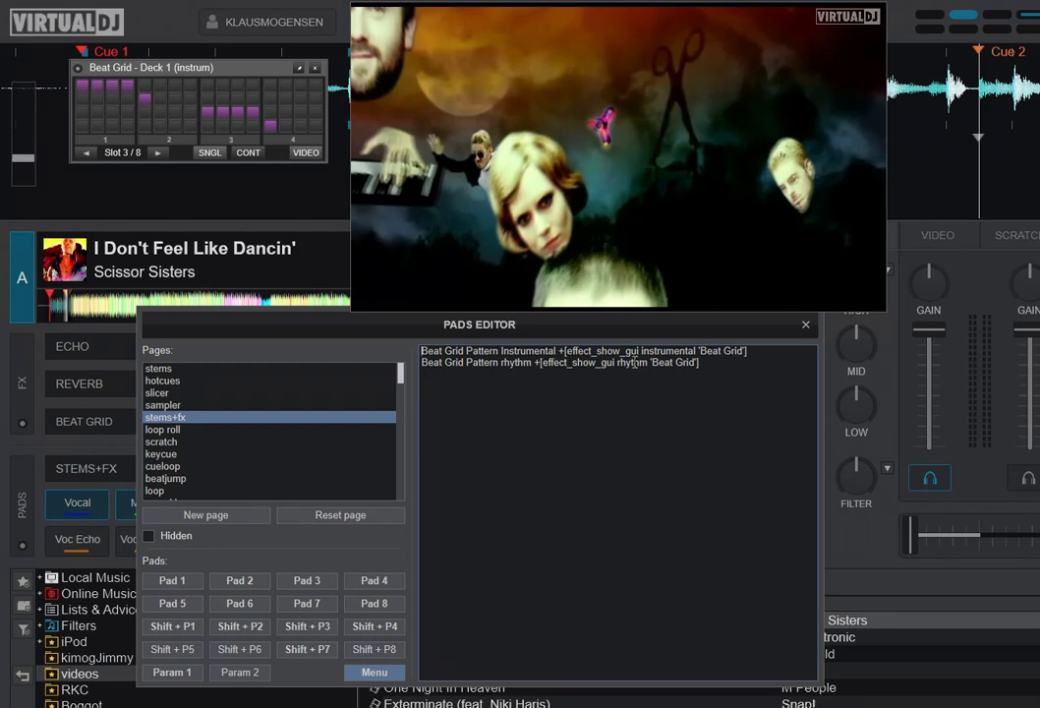
click(805, 328)
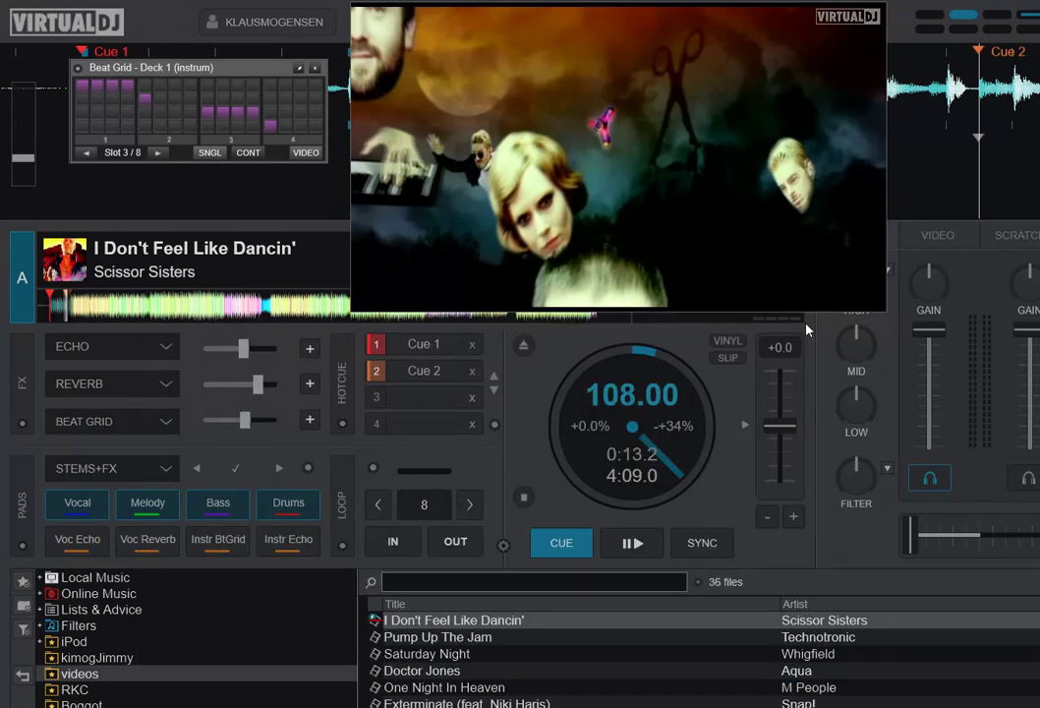
- Open the Beat Grid Pattern rhythm pop-up, place it below the instrumental one, and add a drum step
click(312, 474)
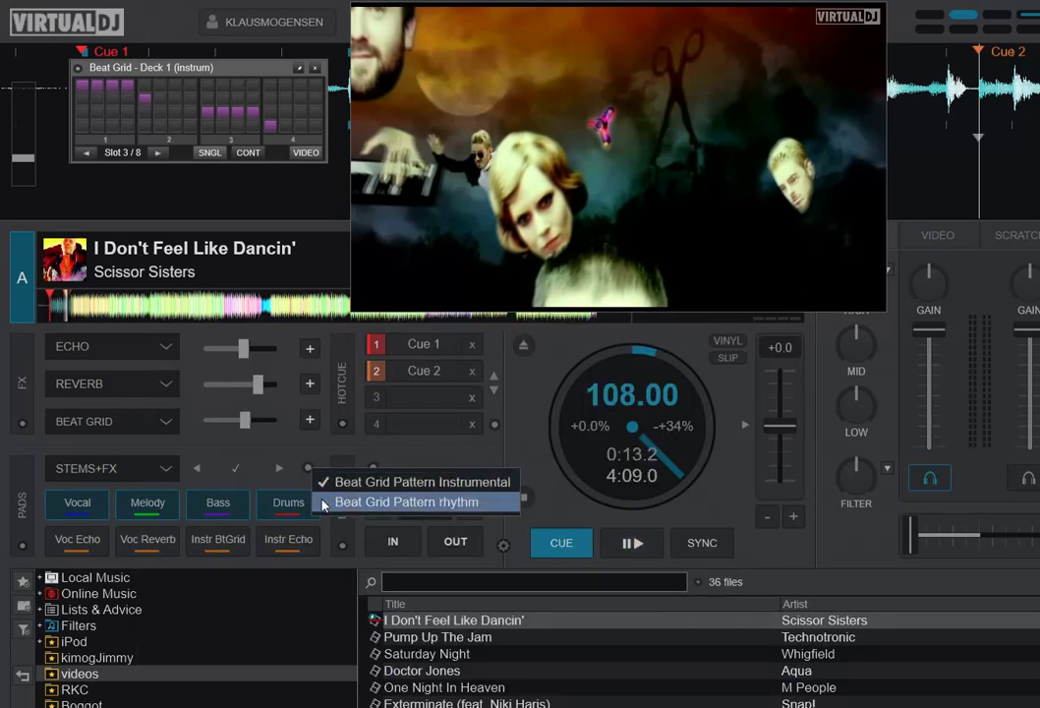
click(322, 505)
drag(325, 590, 359, 590)
drag(226, 337, 244, 184)
click(155, 236)
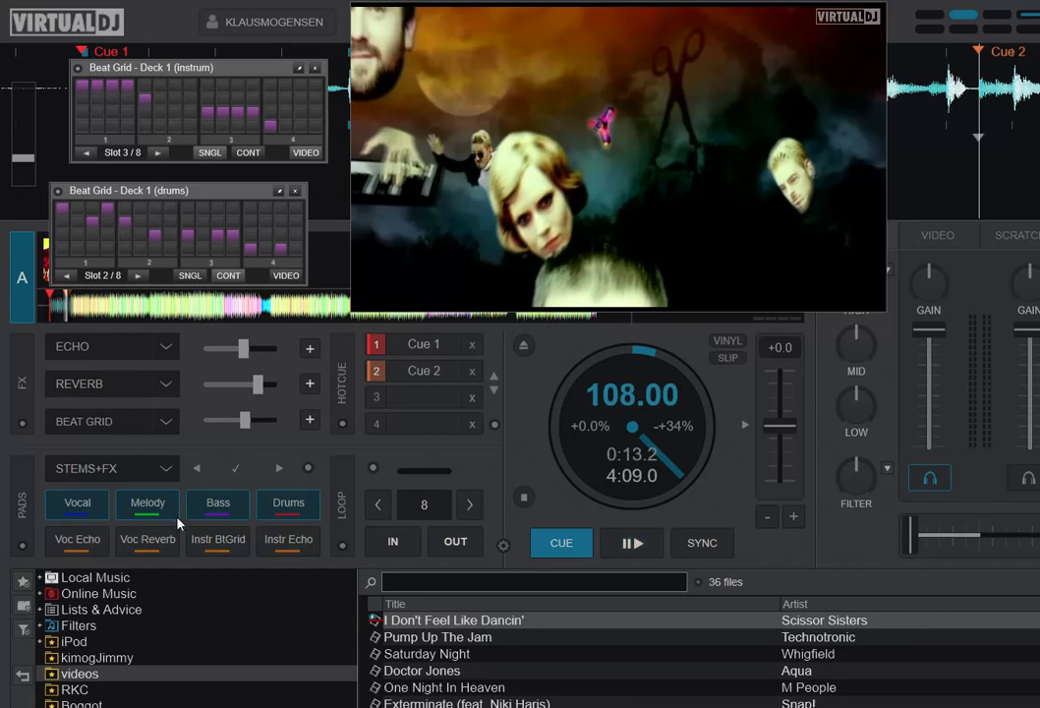
click(235, 540)
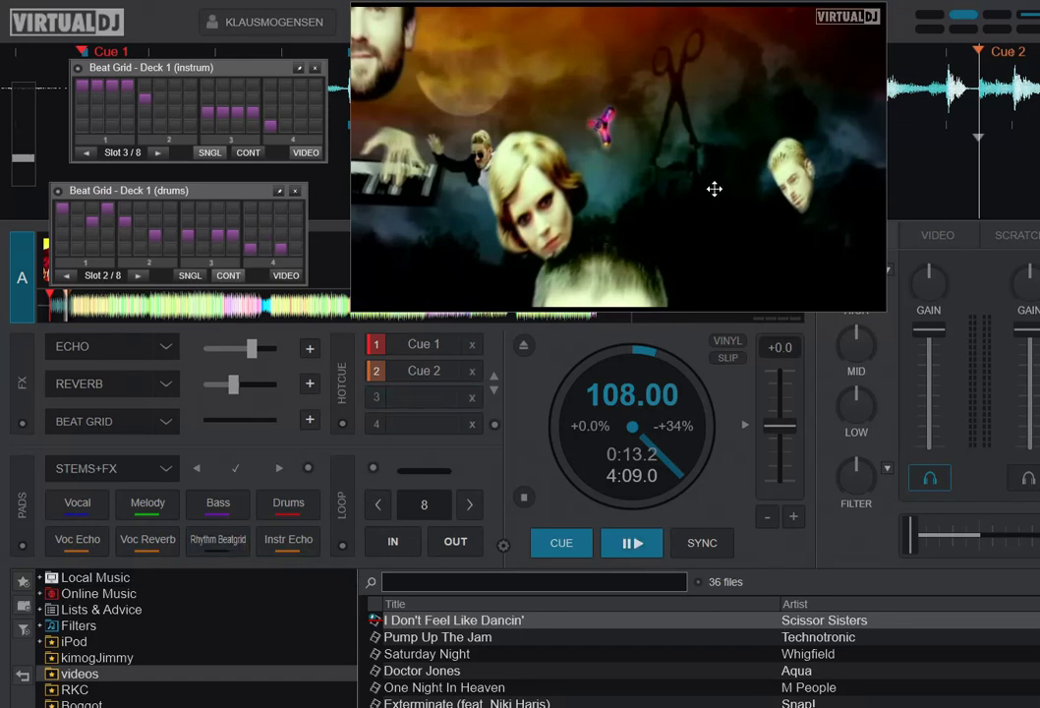
- Move the drums Beat Grid to Slot 3/8 and the instrumental Beat Grid forward two slots to Slot 5/8
click(67, 276)
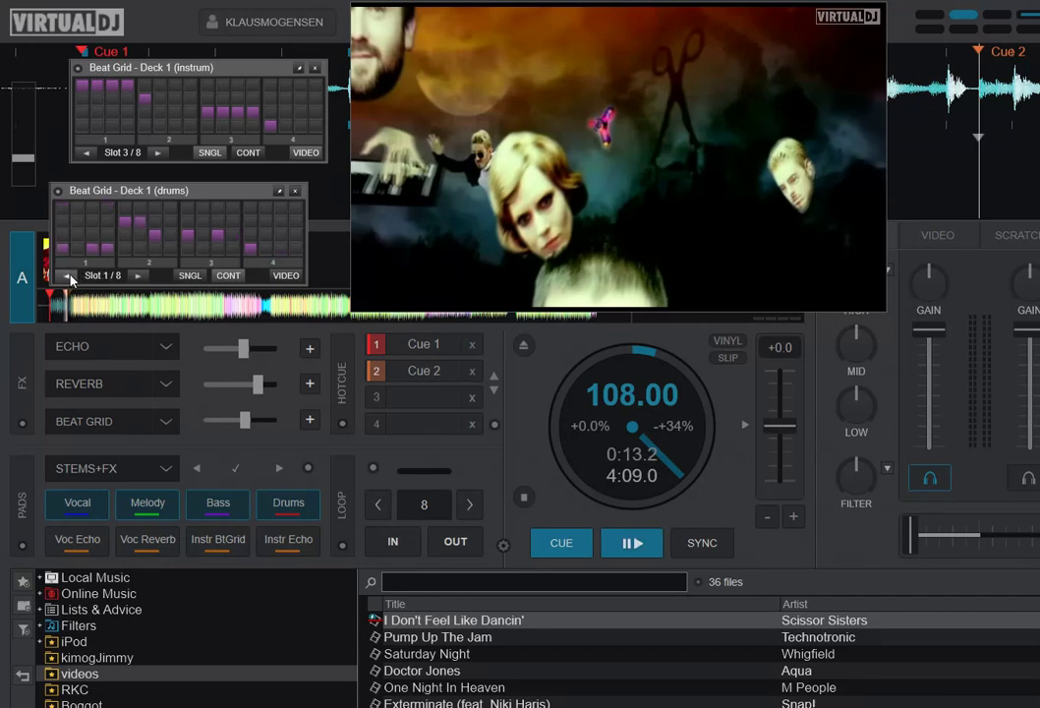
click(139, 278)
click(139, 278)
click(158, 153)
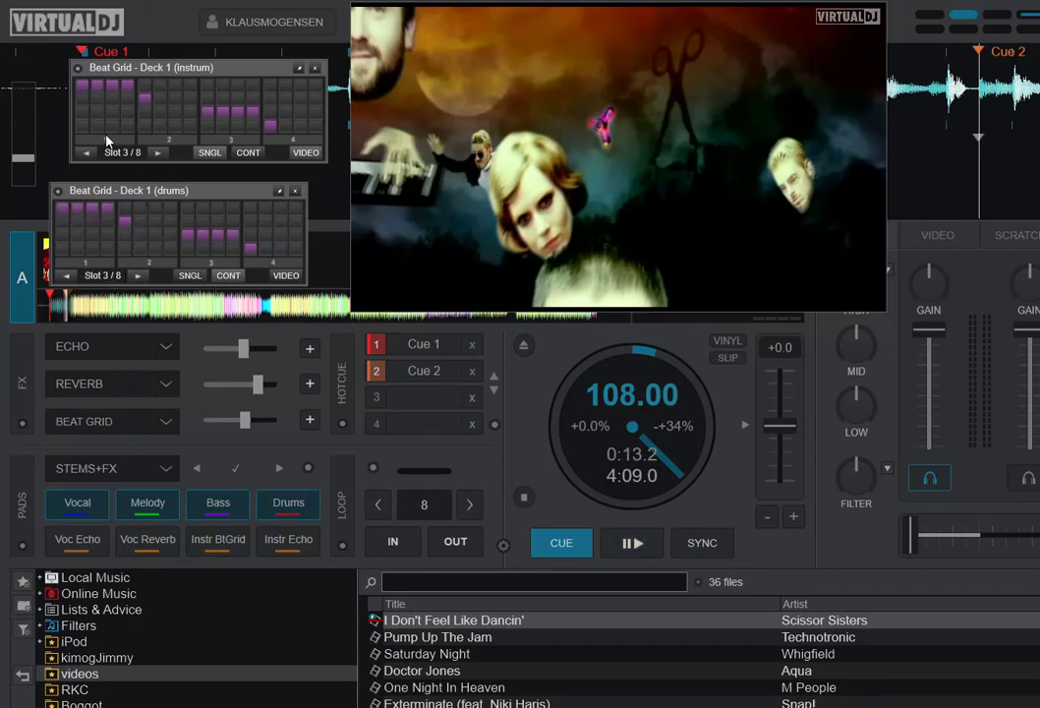
click(158, 152)
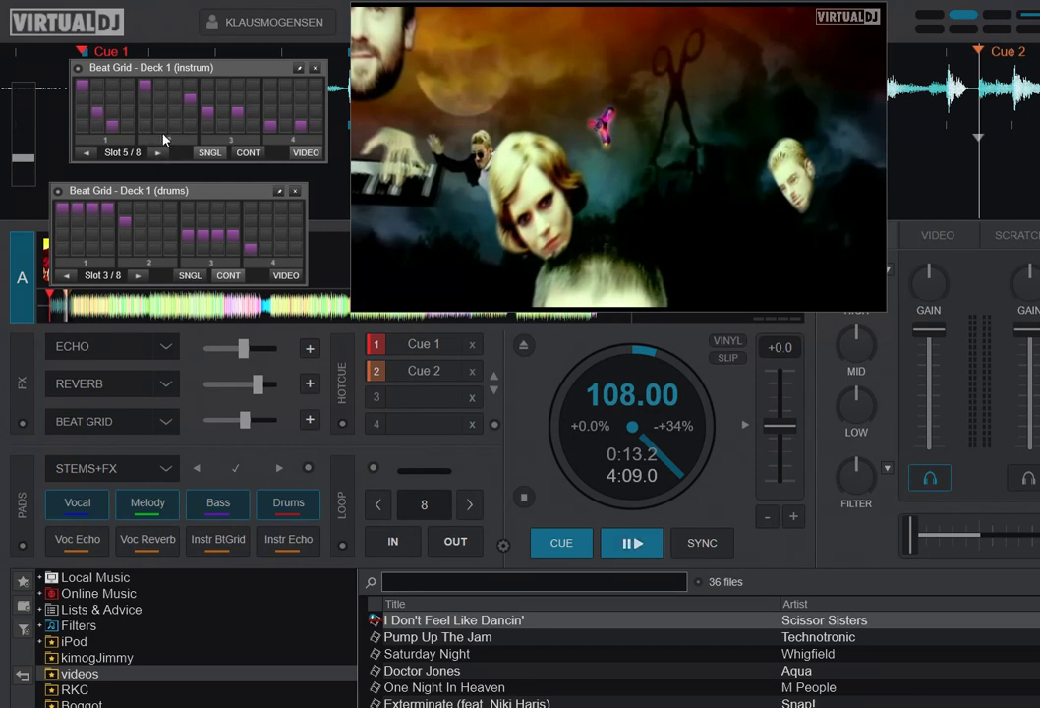
click(630, 544)
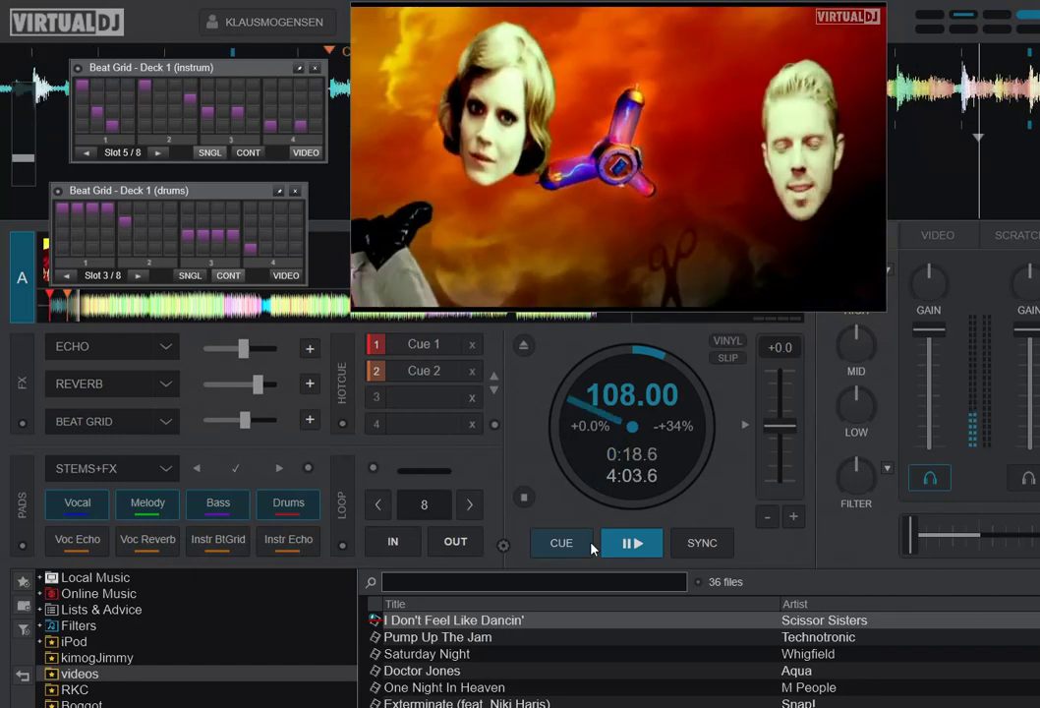
click(588, 547)
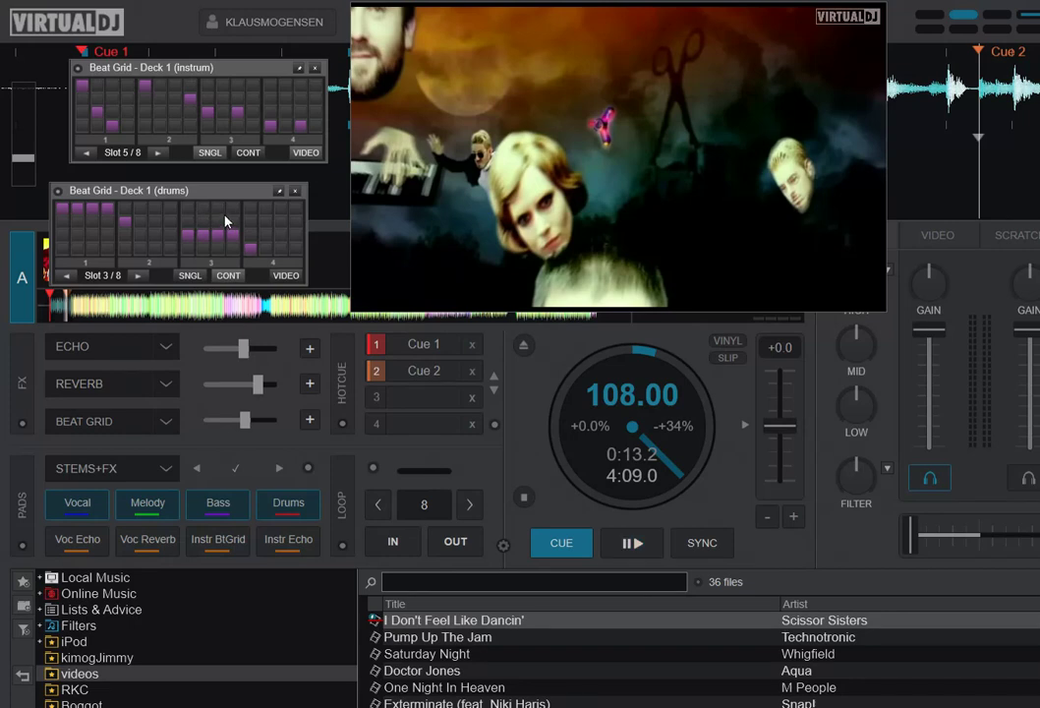
click(645, 553)
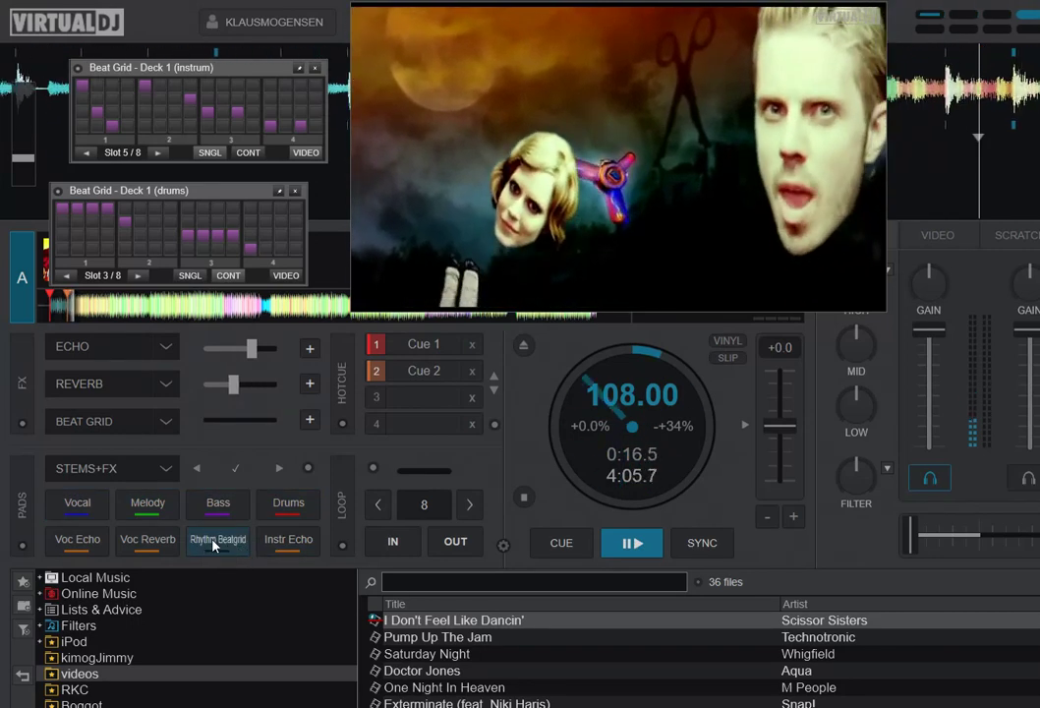
click(213, 541)
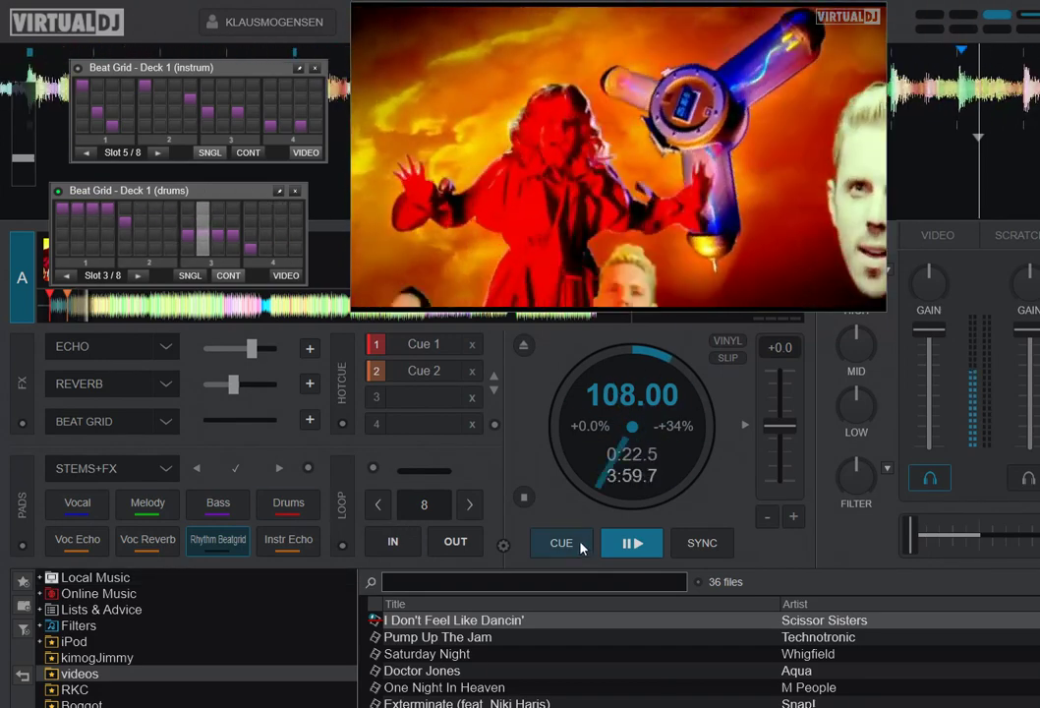
click(582, 547)
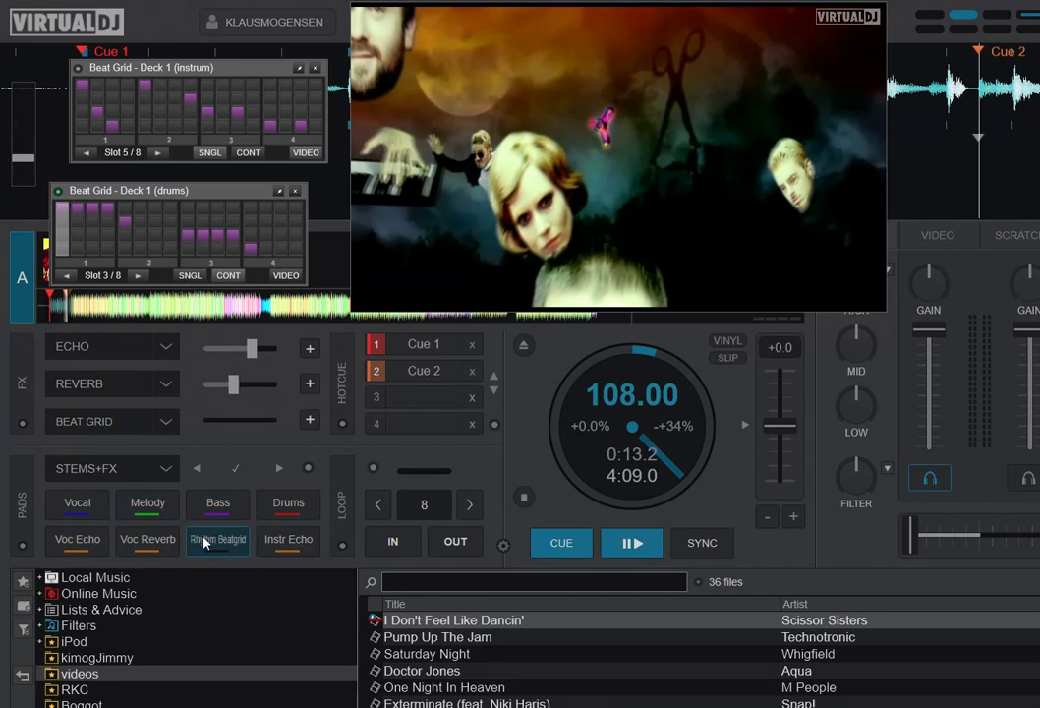
click(206, 542)
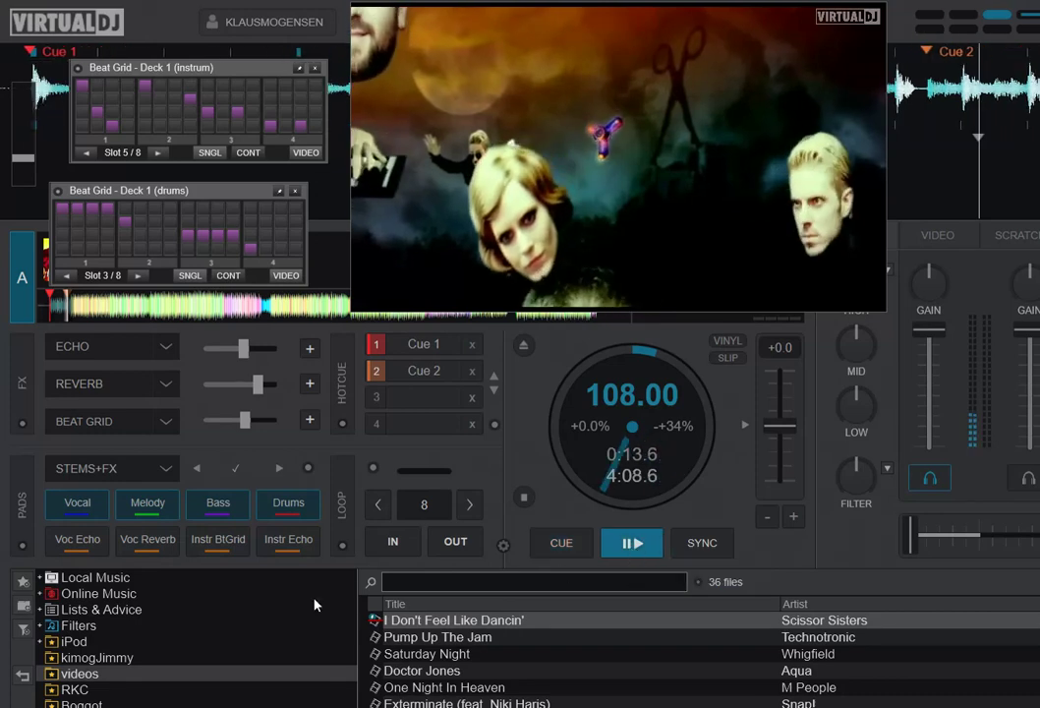
click(201, 541)
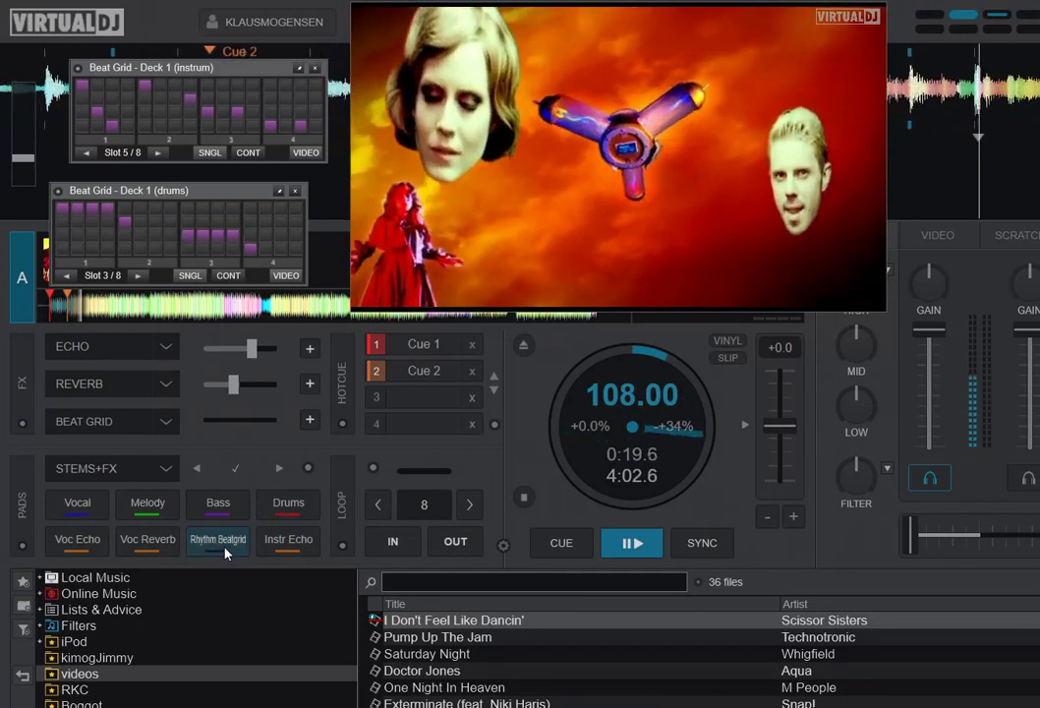
click(207, 547)
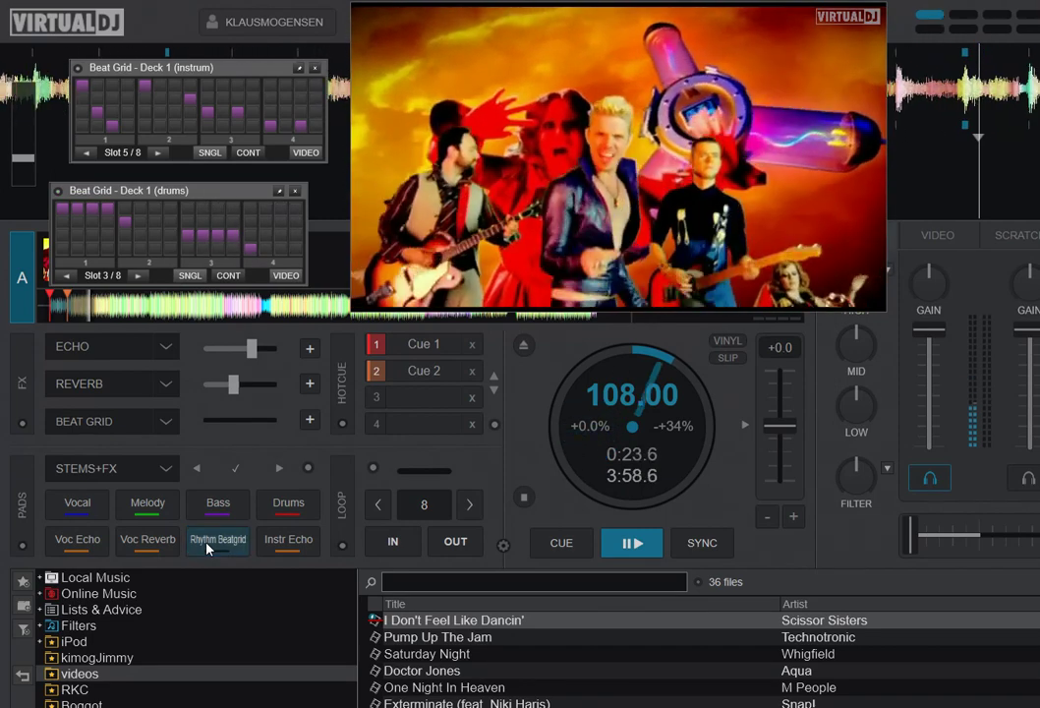
click(208, 548)
click(575, 549)
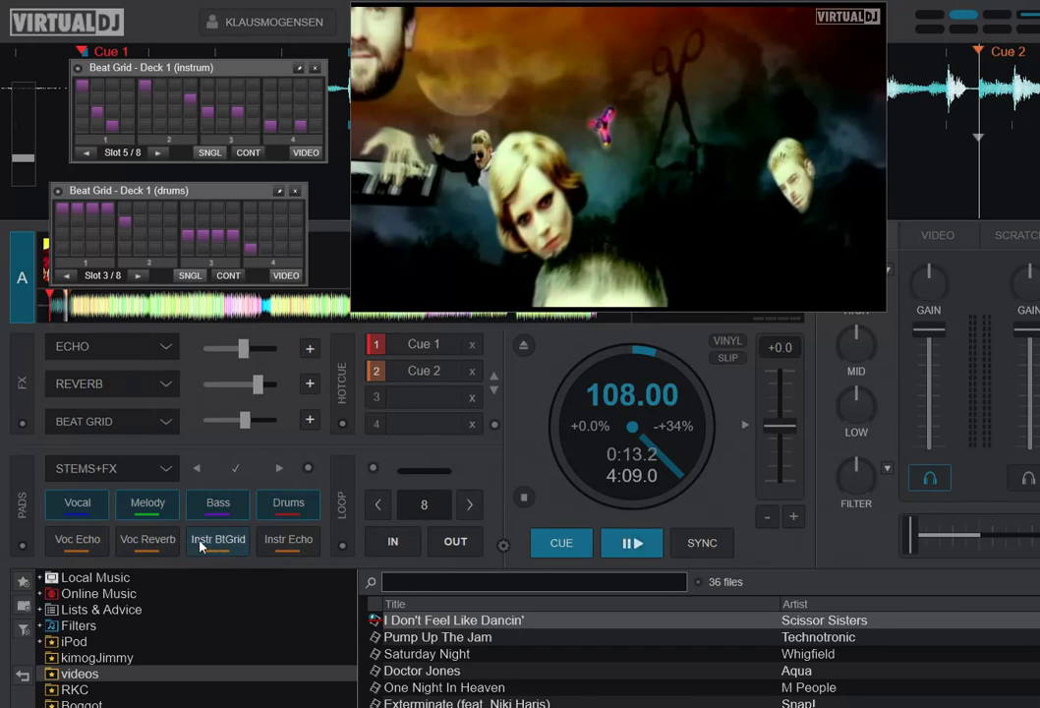
click(311, 469)
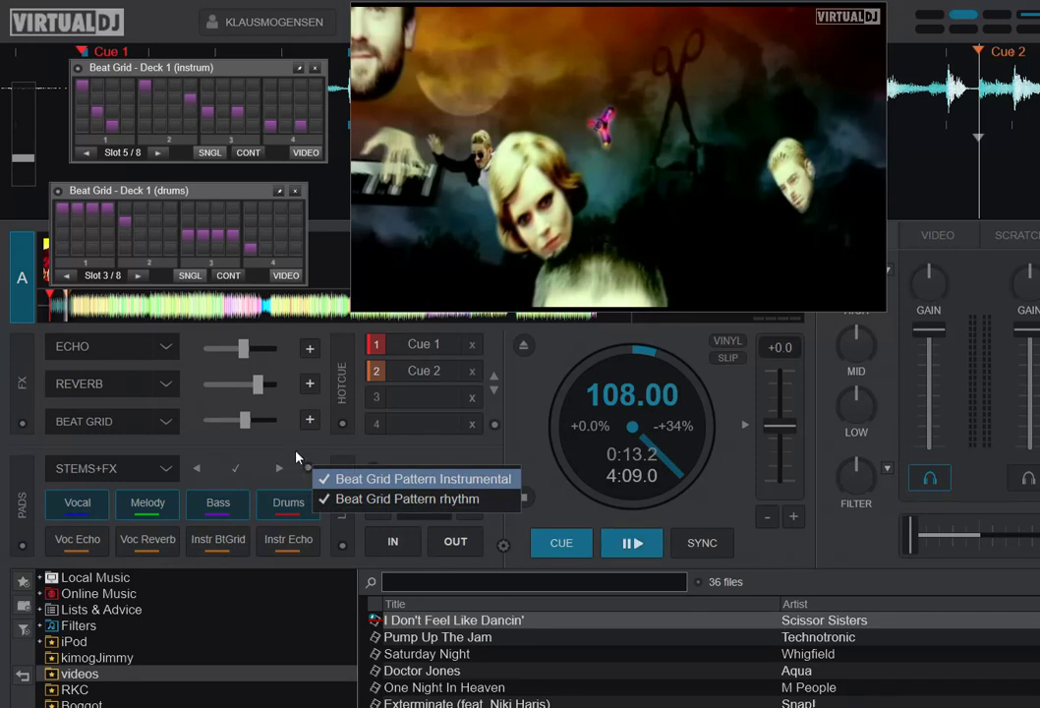
click(297, 457)
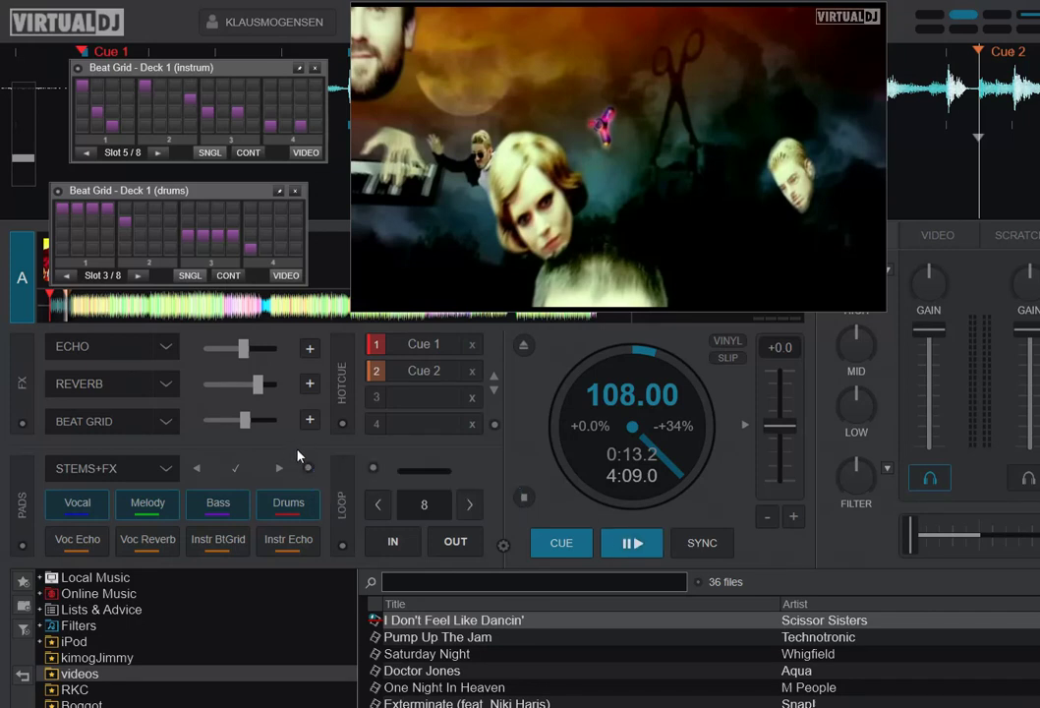